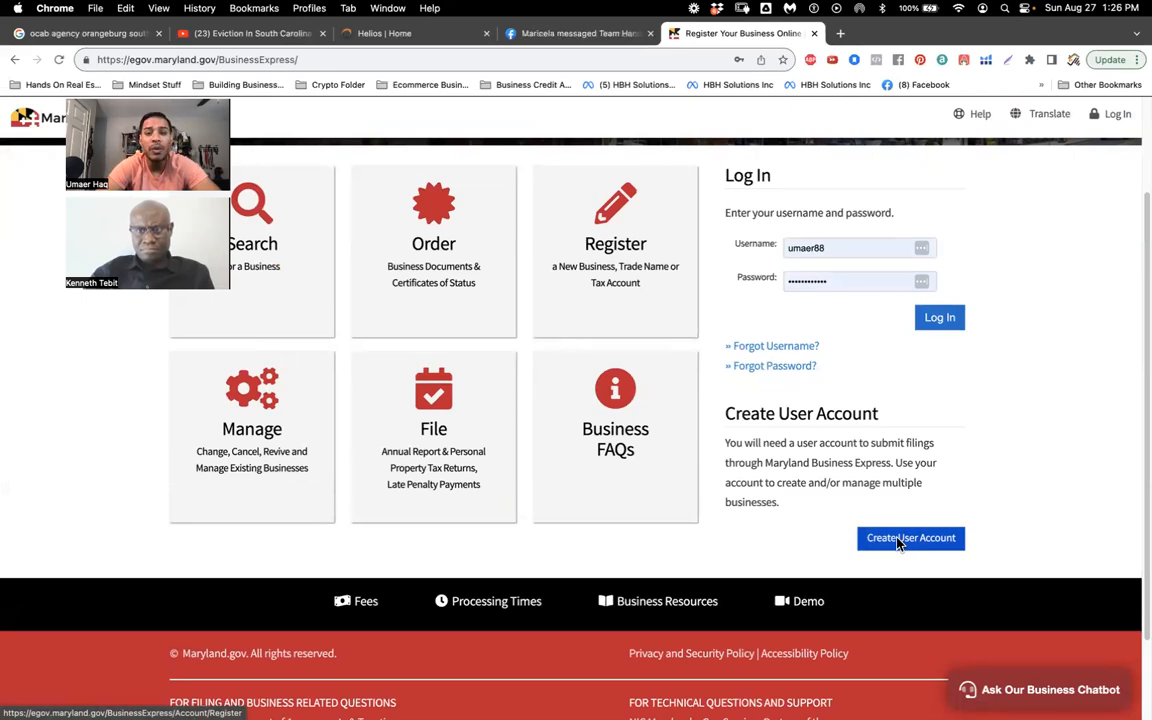
Step: Sign in and review the businesses registered to the account
left_click(937, 321)
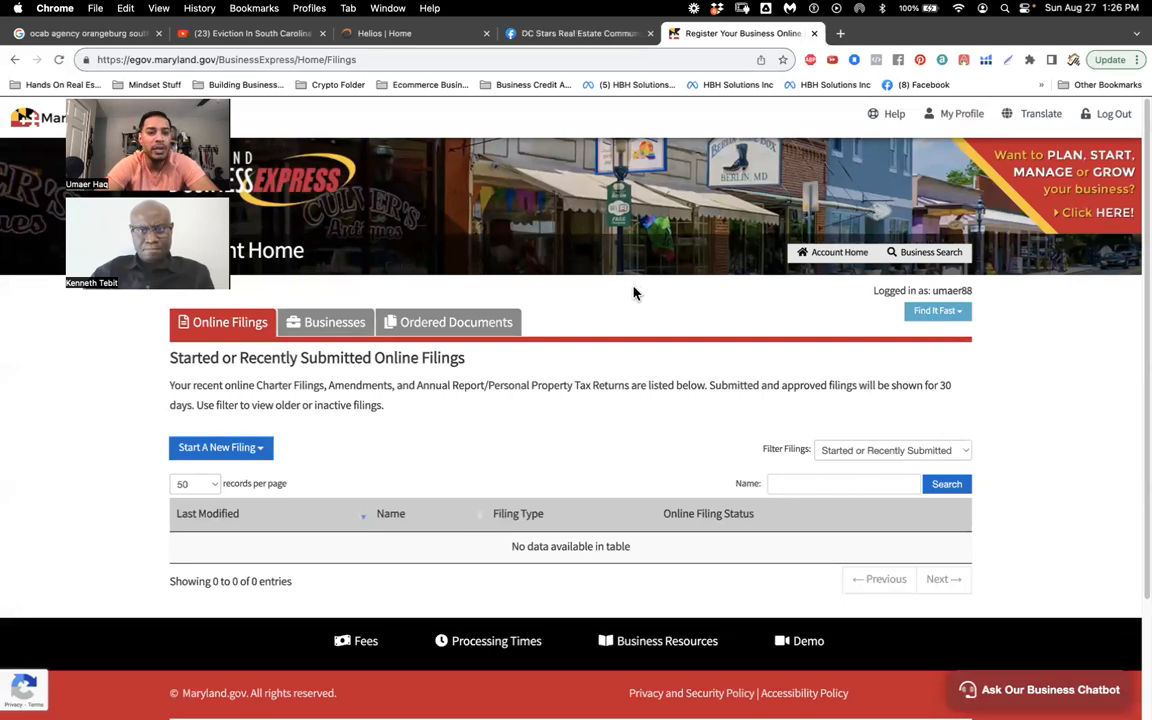
left_click(336, 322)
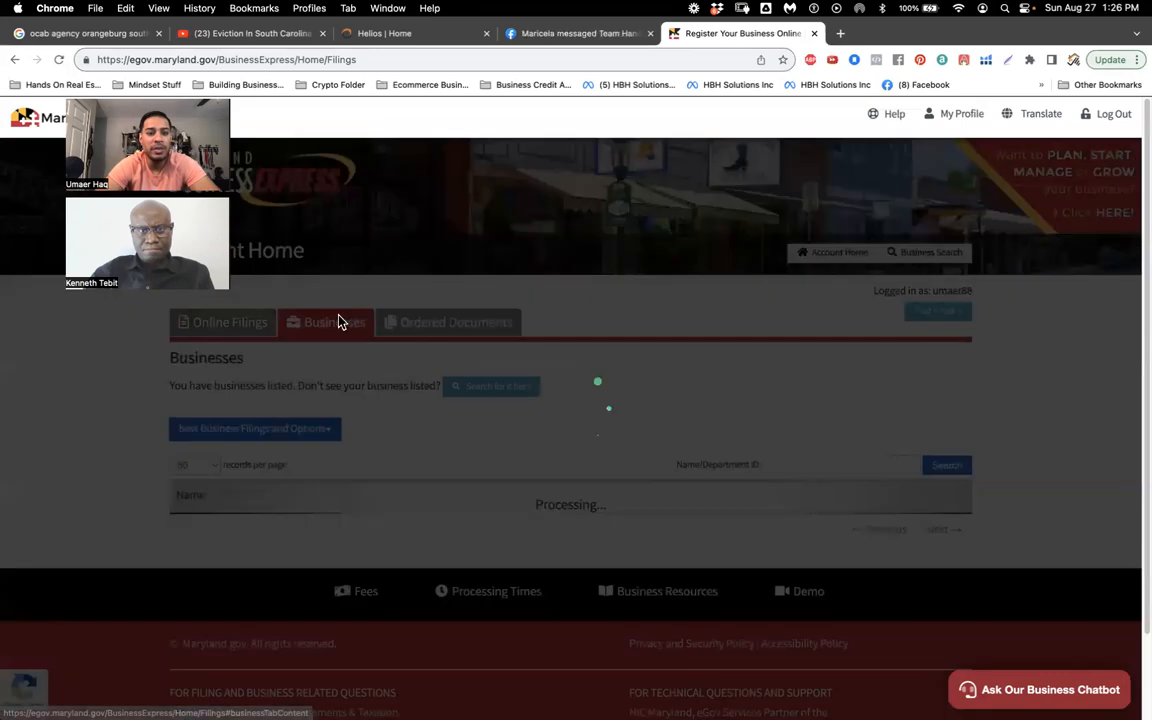
scroll(599, 545, "down", 1)
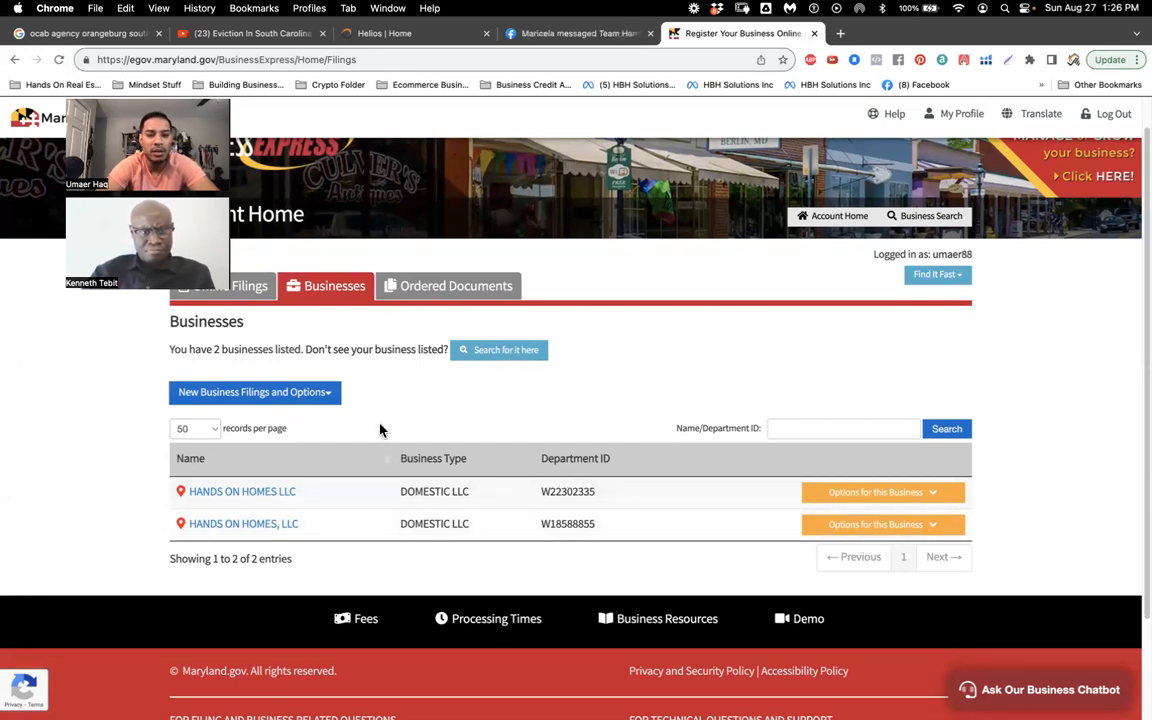
Step: Check the ordered documents, then return to Online Filings and show the new-filing choices
left_click(470, 288)
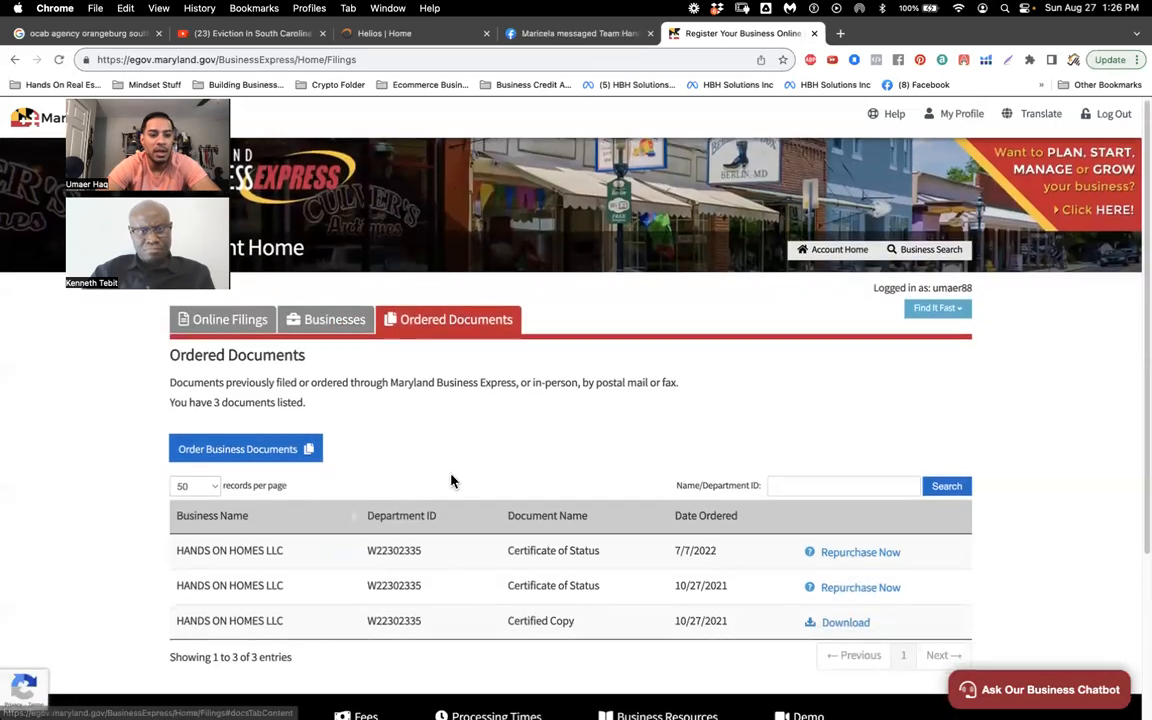
scroll(450, 481, "down", 1)
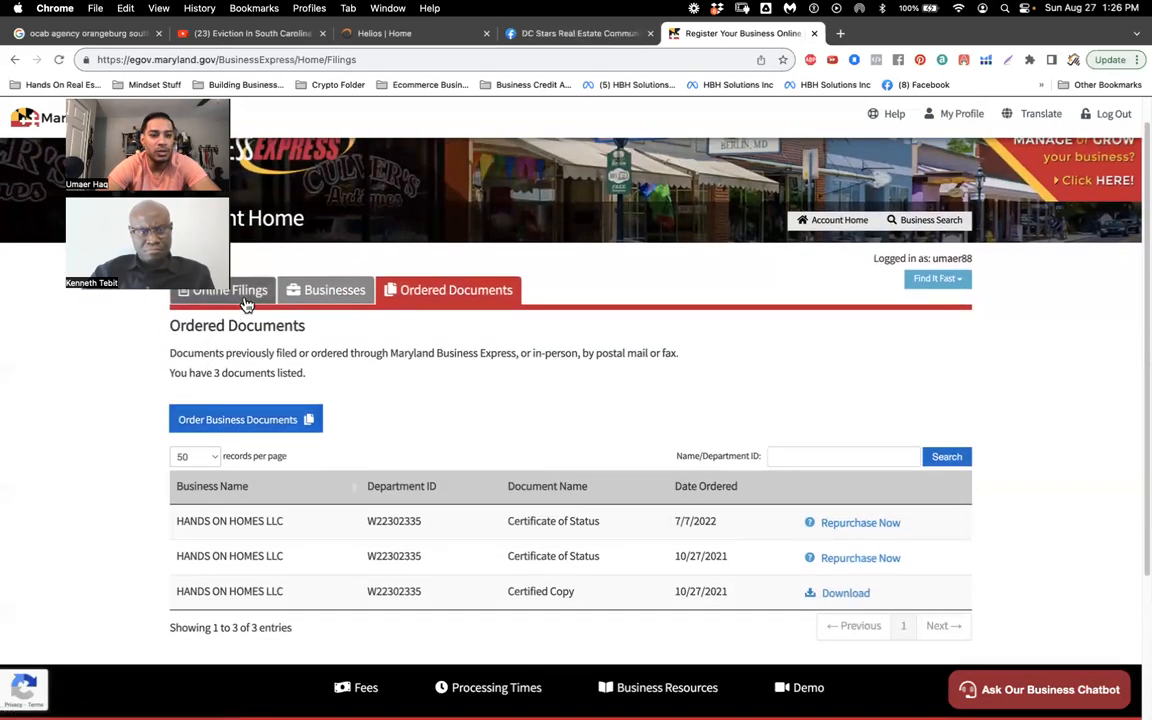
left_click(248, 298)
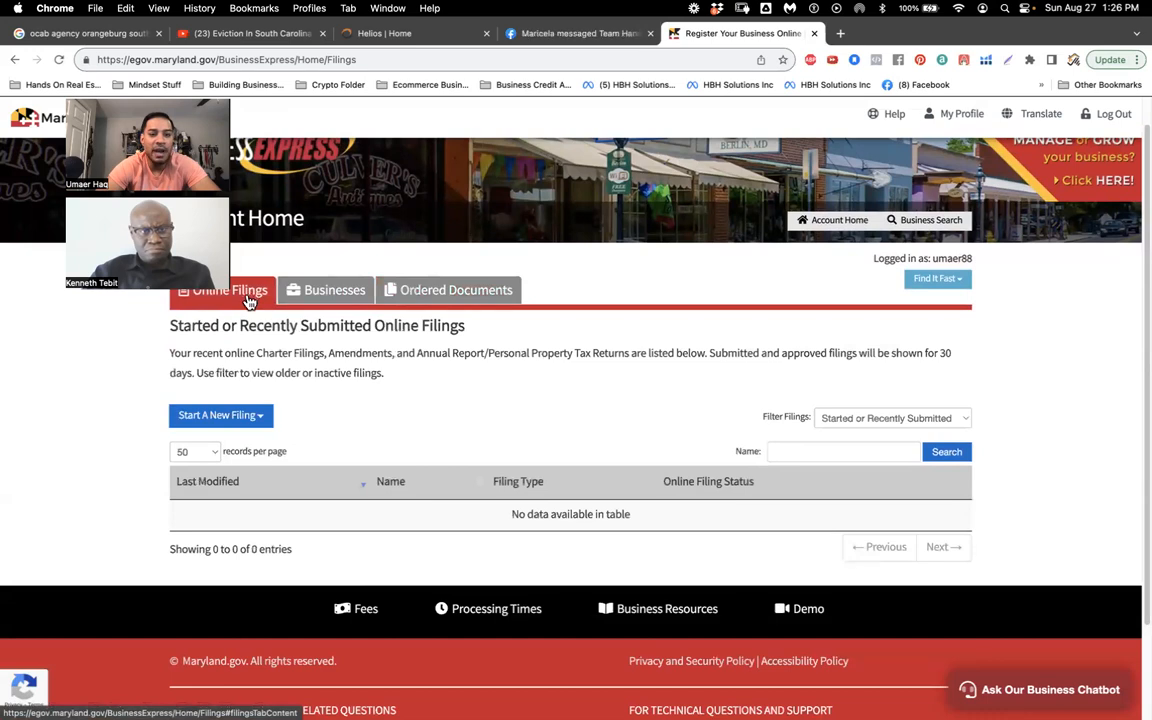
left_click(240, 419)
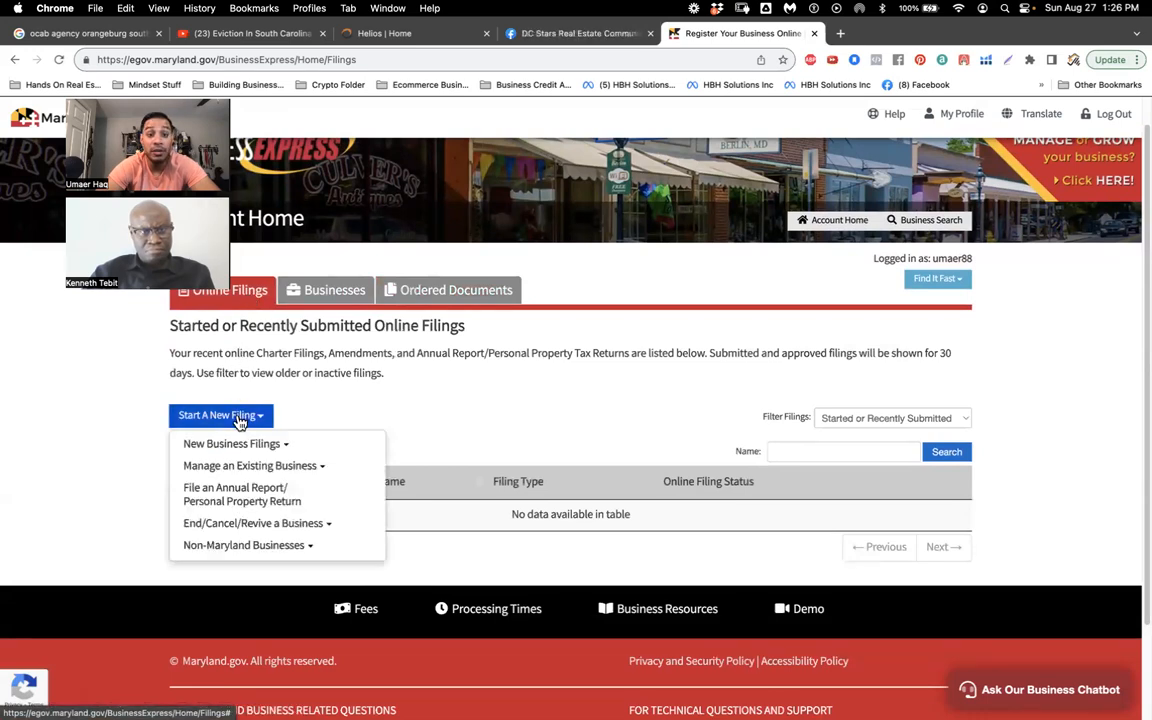
Step: Register a new Maryland Limited Liability Company using the online forms option
left_click(270, 446)
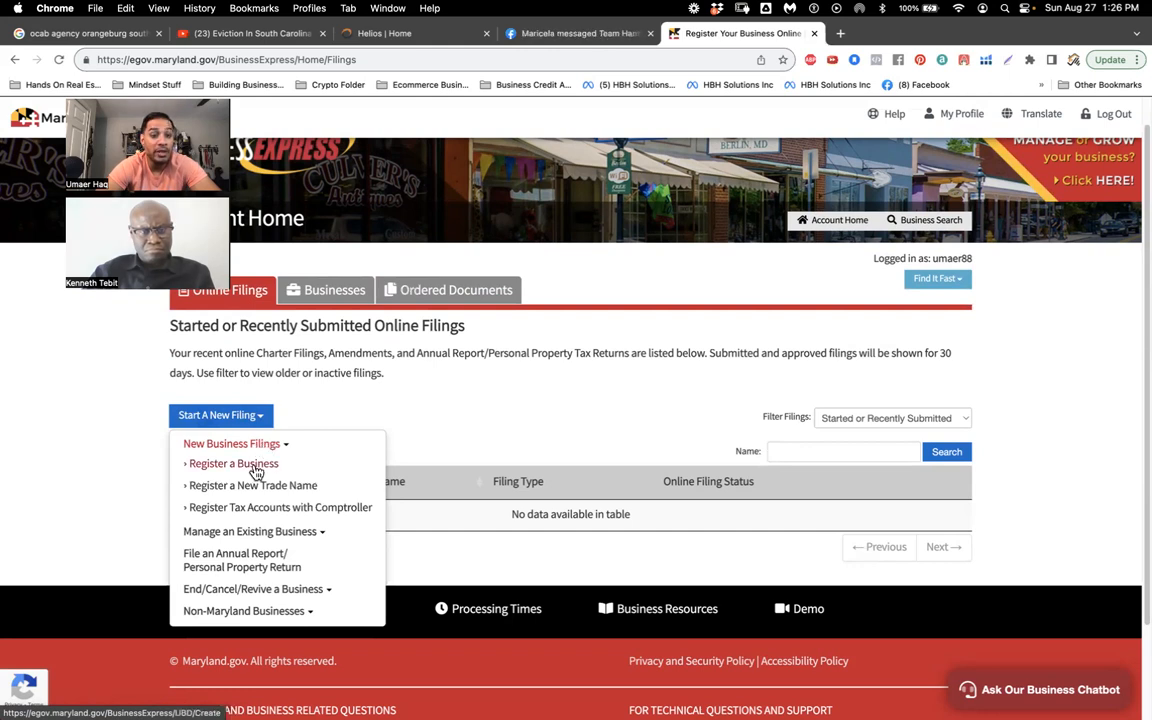
left_click(256, 465)
scroll(394, 501, "down", 3)
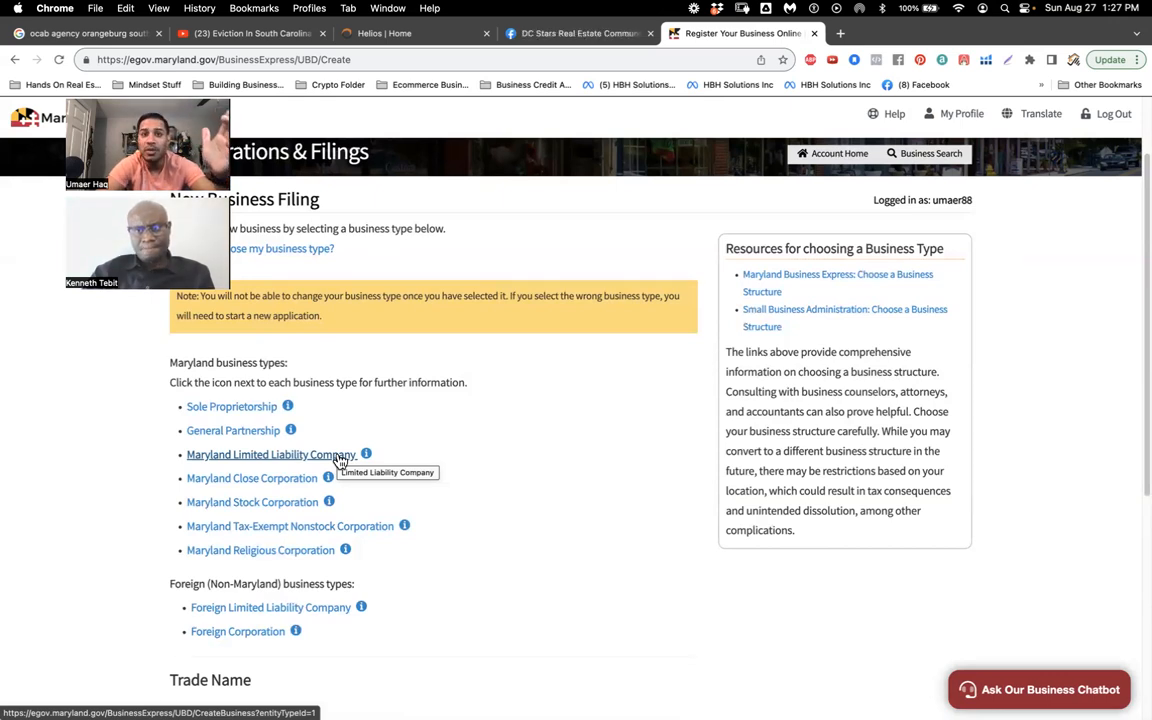
scroll(450, 430, "down", 3)
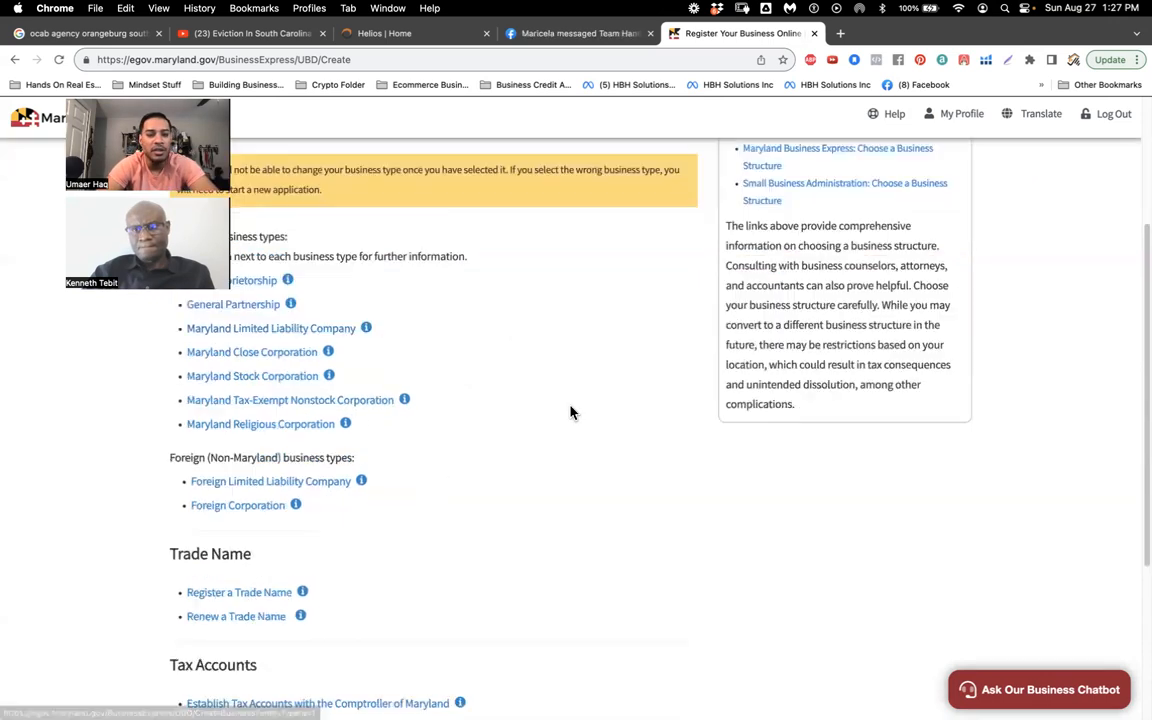
scroll(571, 411, "up", 2)
left_click(309, 403)
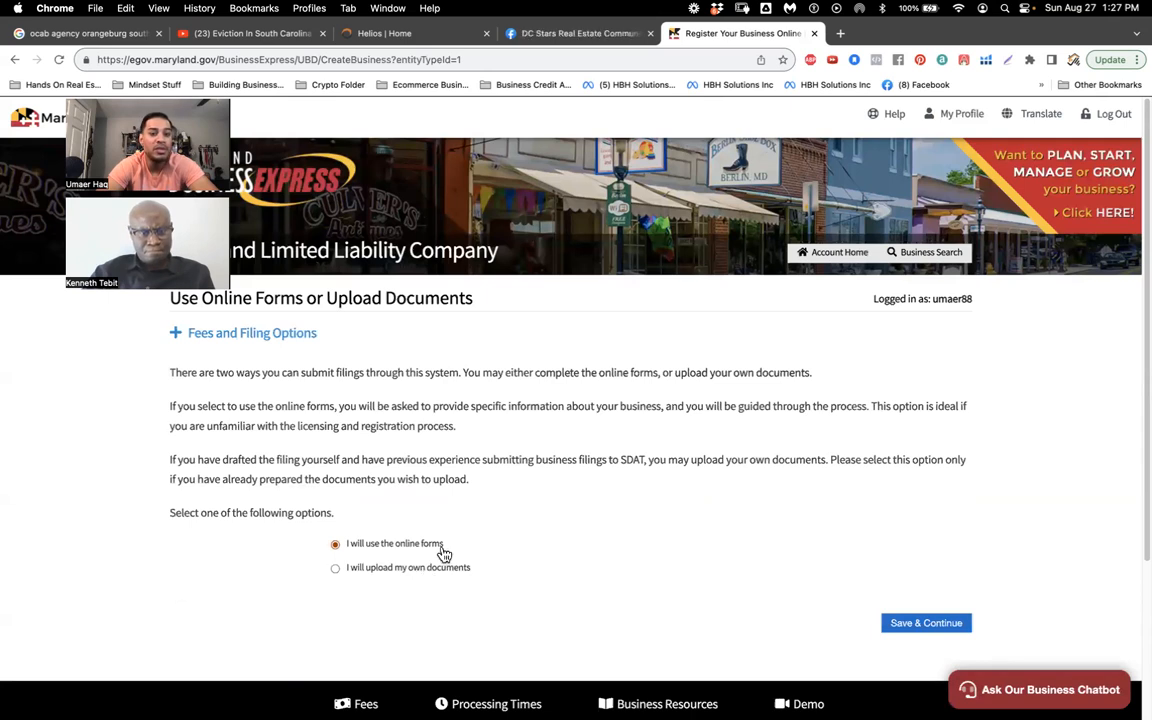
scroll(733, 553, "down", 1)
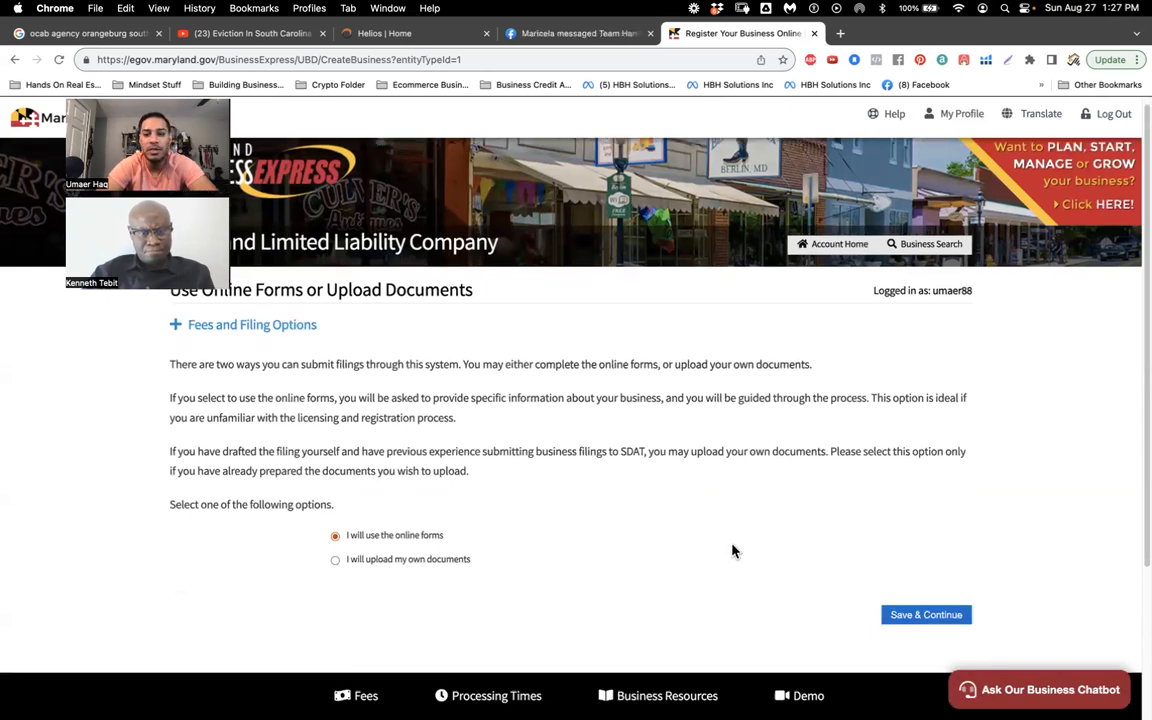
left_click(917, 617)
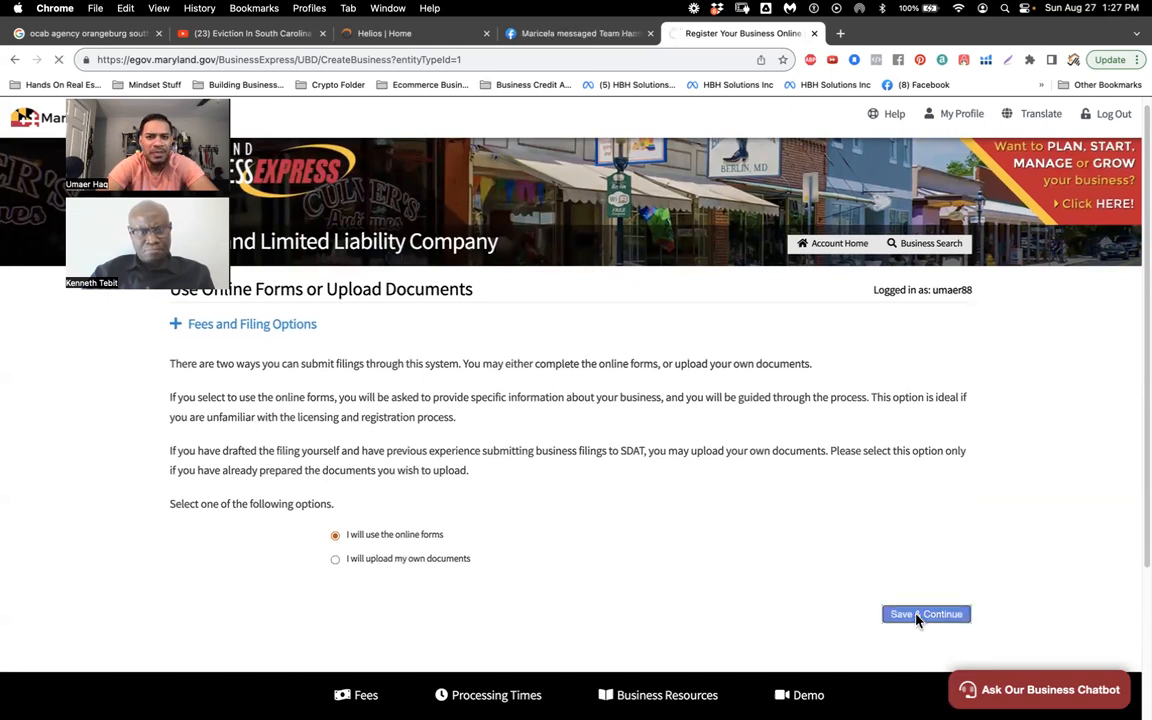
scroll(733, 521, "down", 1)
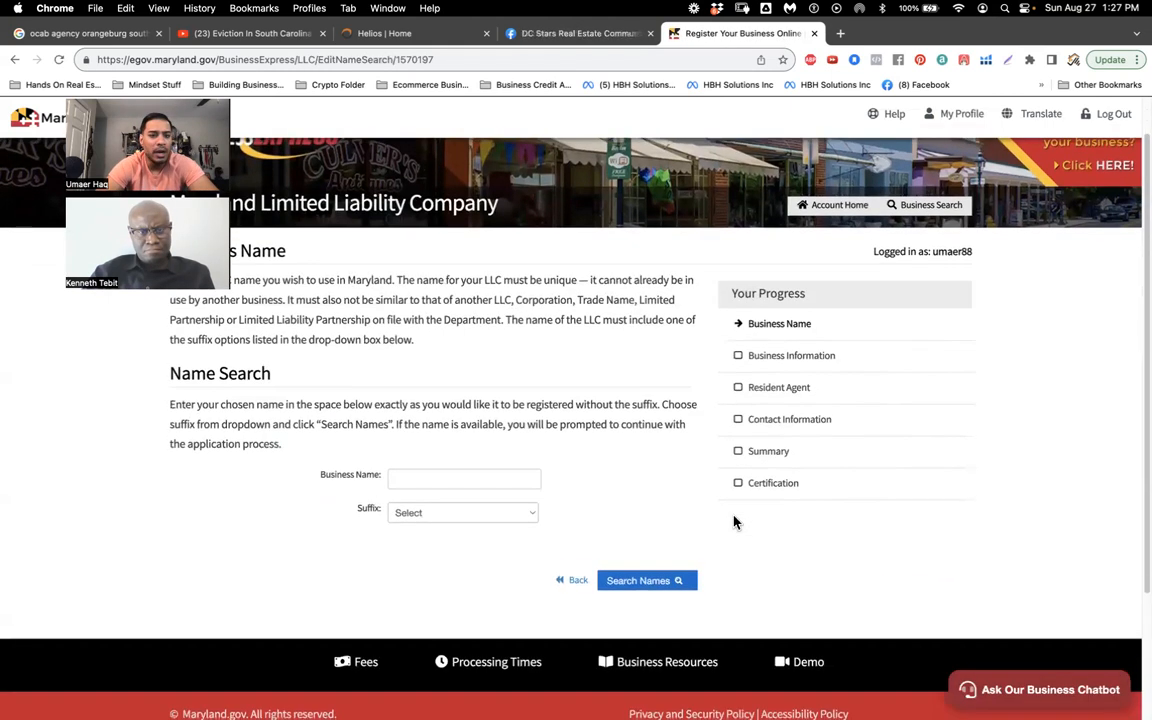
Step: Search availability of 'Bank Of Umaerica' with the ', Limited Liability Company' suffix, without a trailing 'LLC'
left_click(499, 479)
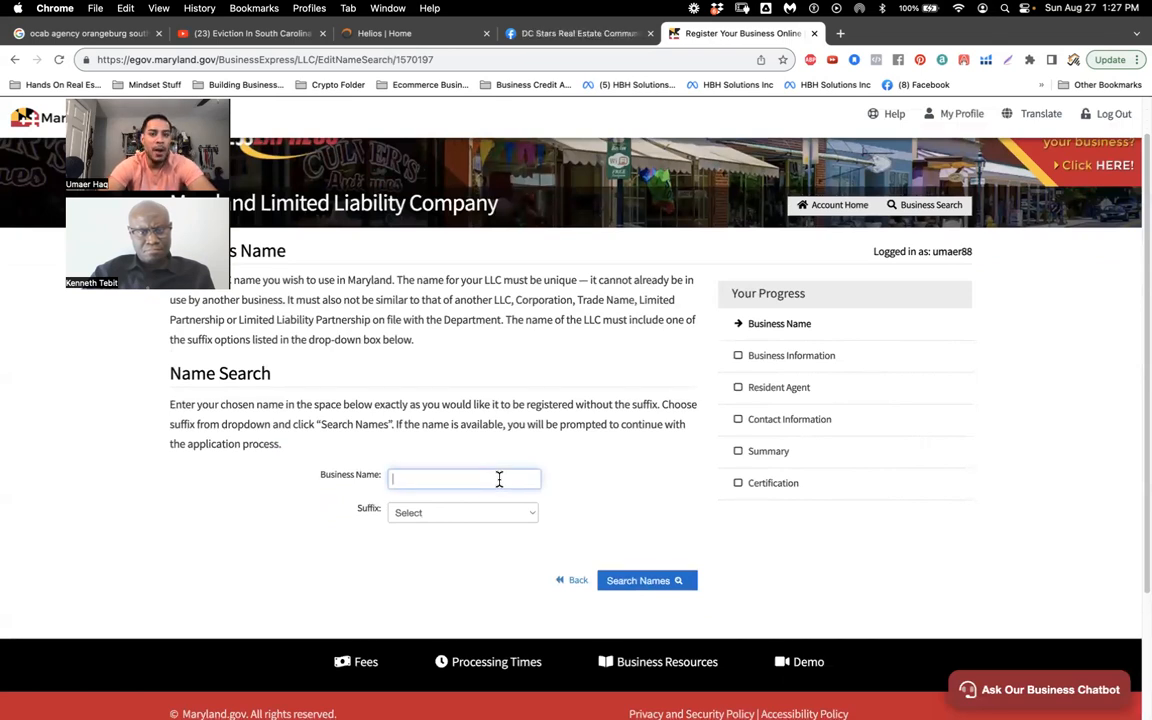
type("b")
key("BackSpace")
key("BackSpace")
key("BackSpace")
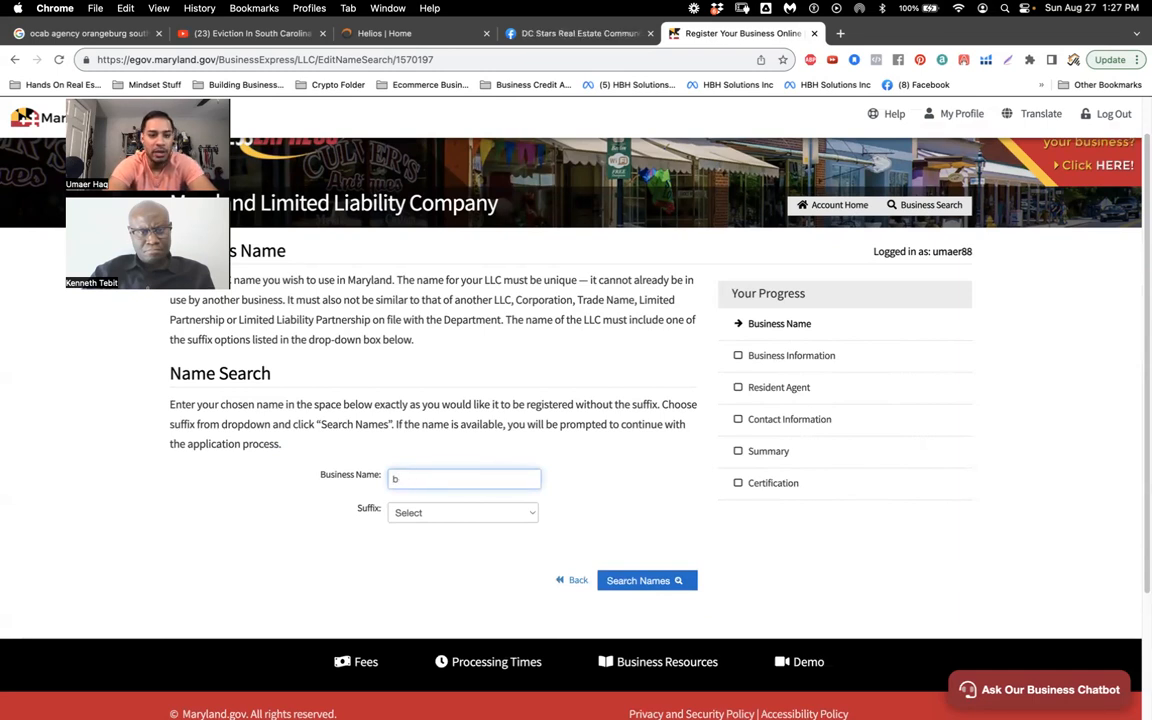
type("ank ")
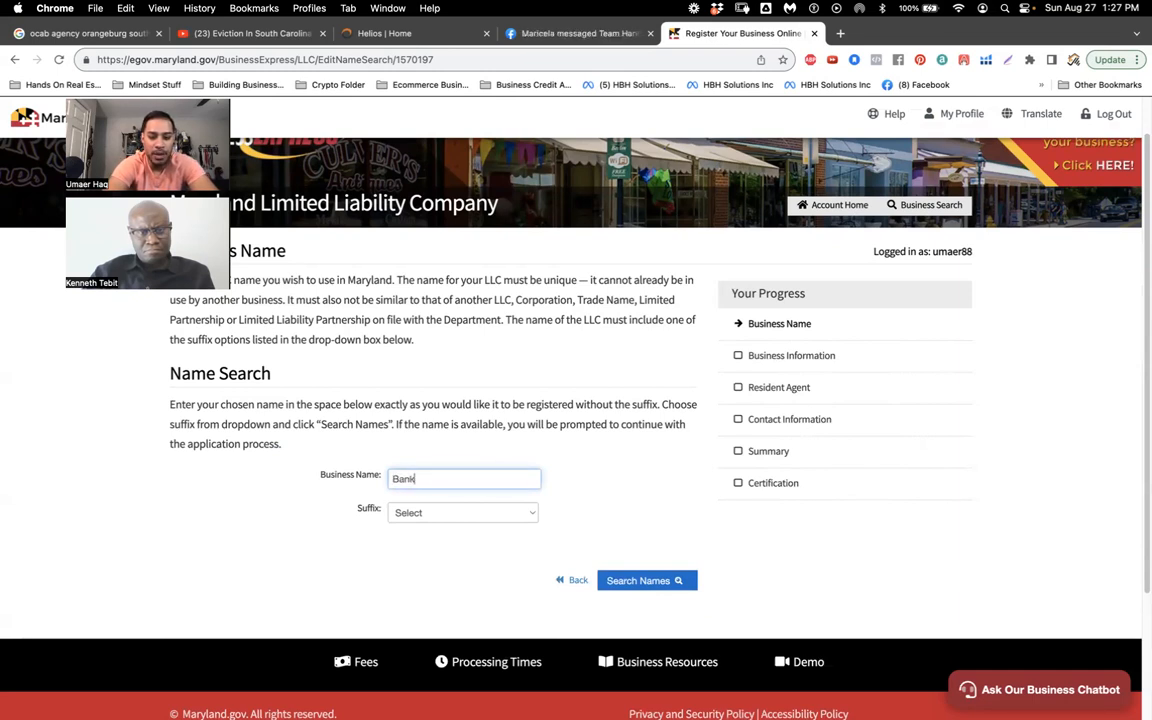
type("Of uMAE")
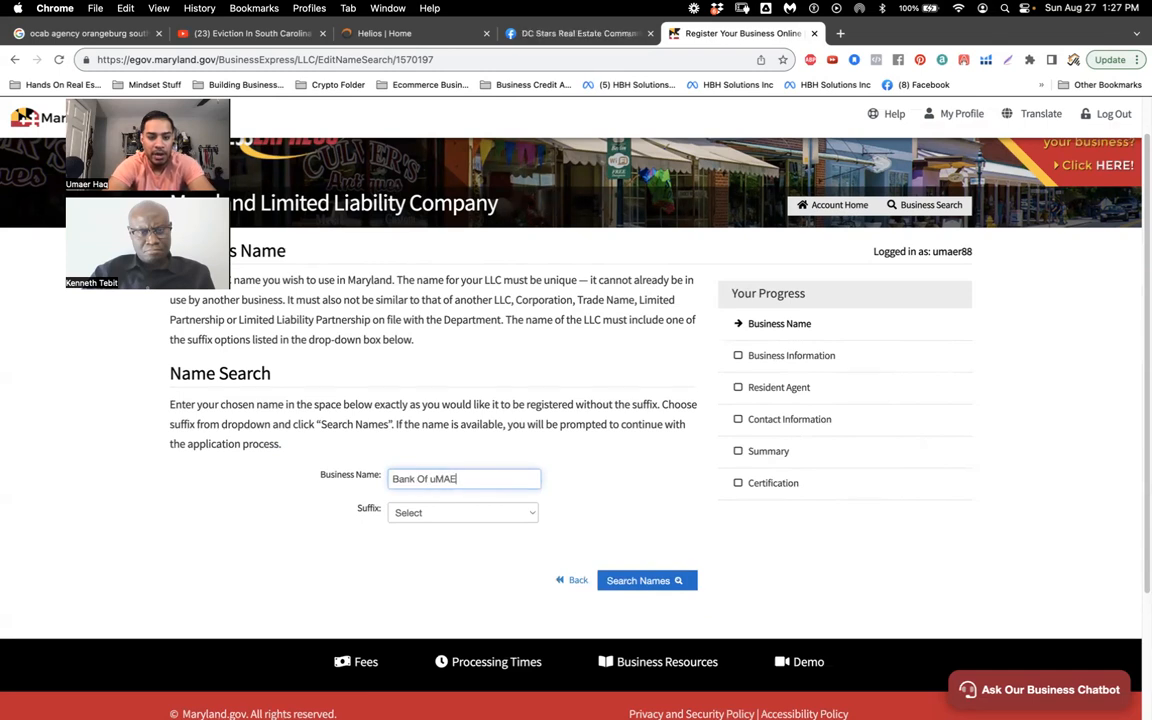
type("U")
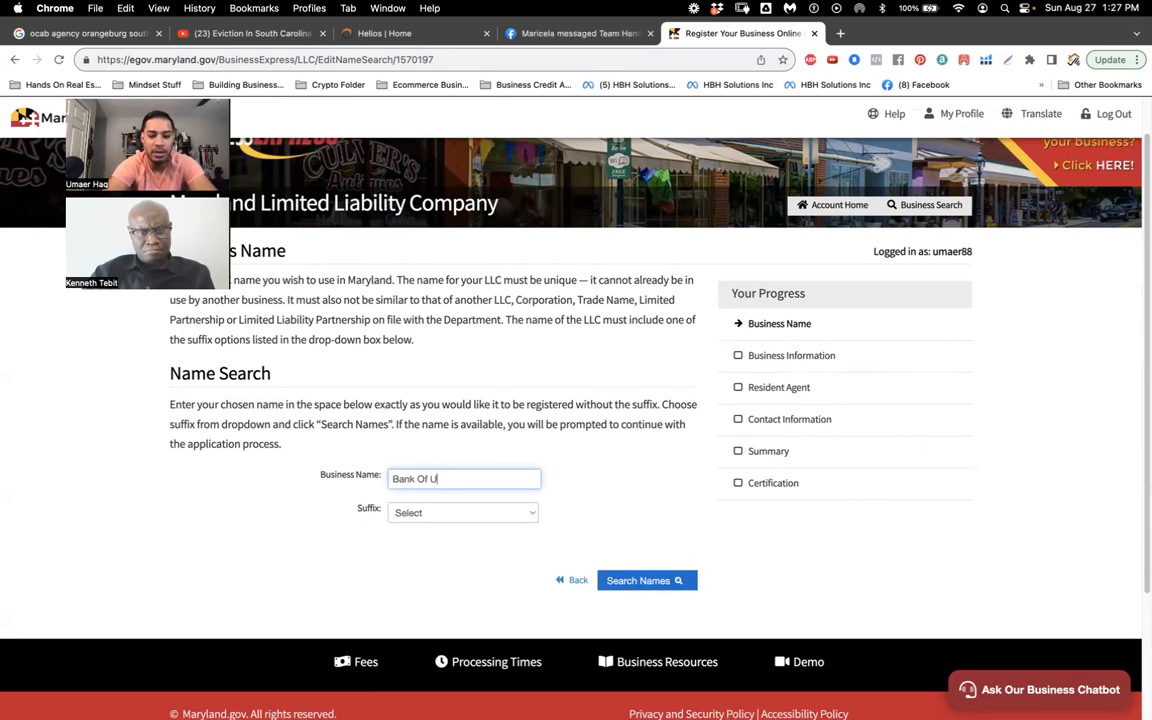
type("maerica LL")
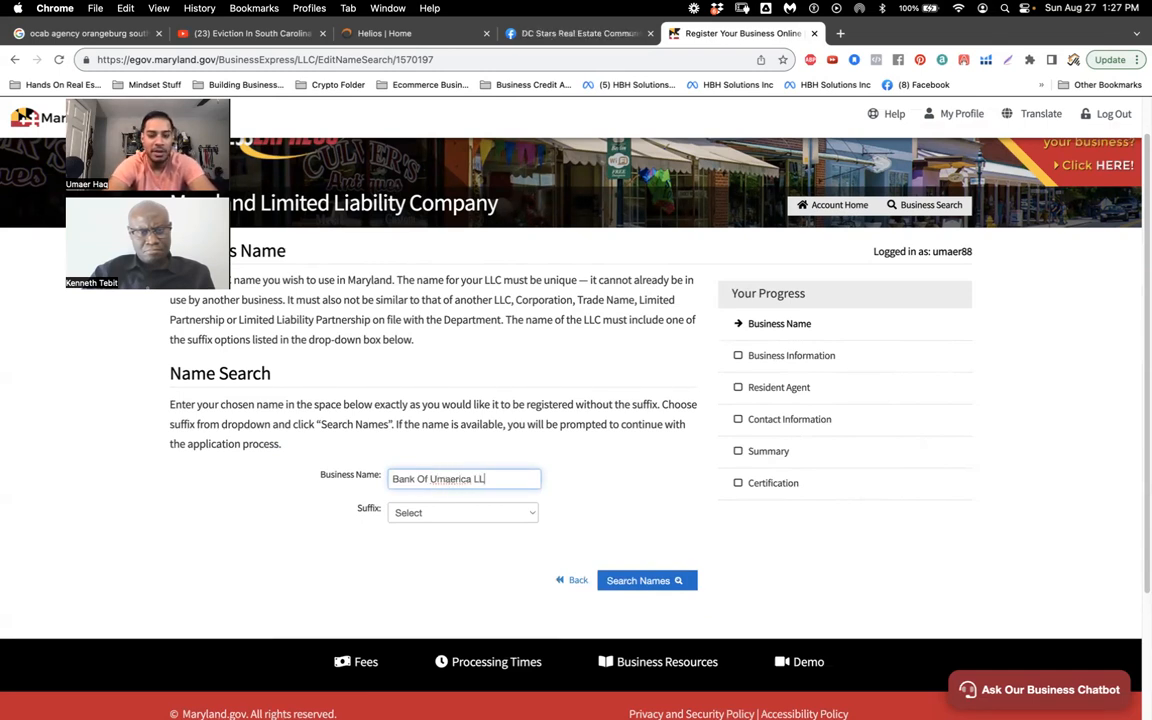
type("C")
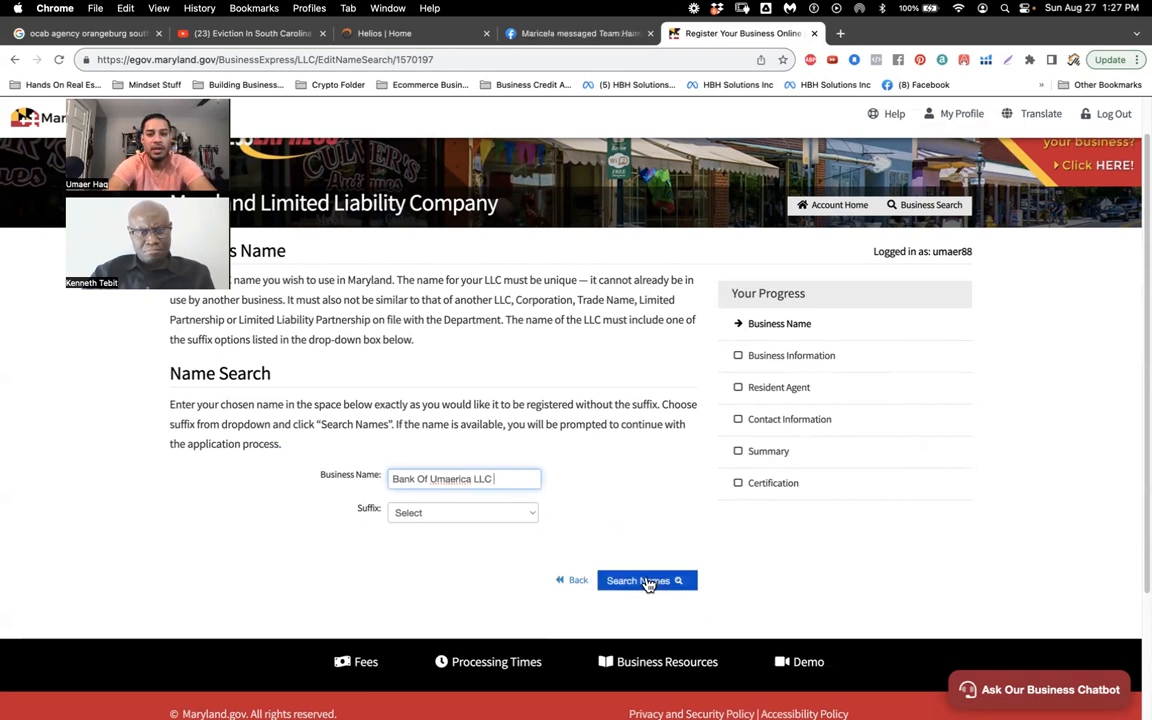
left_click(650, 581)
left_click(459, 552)
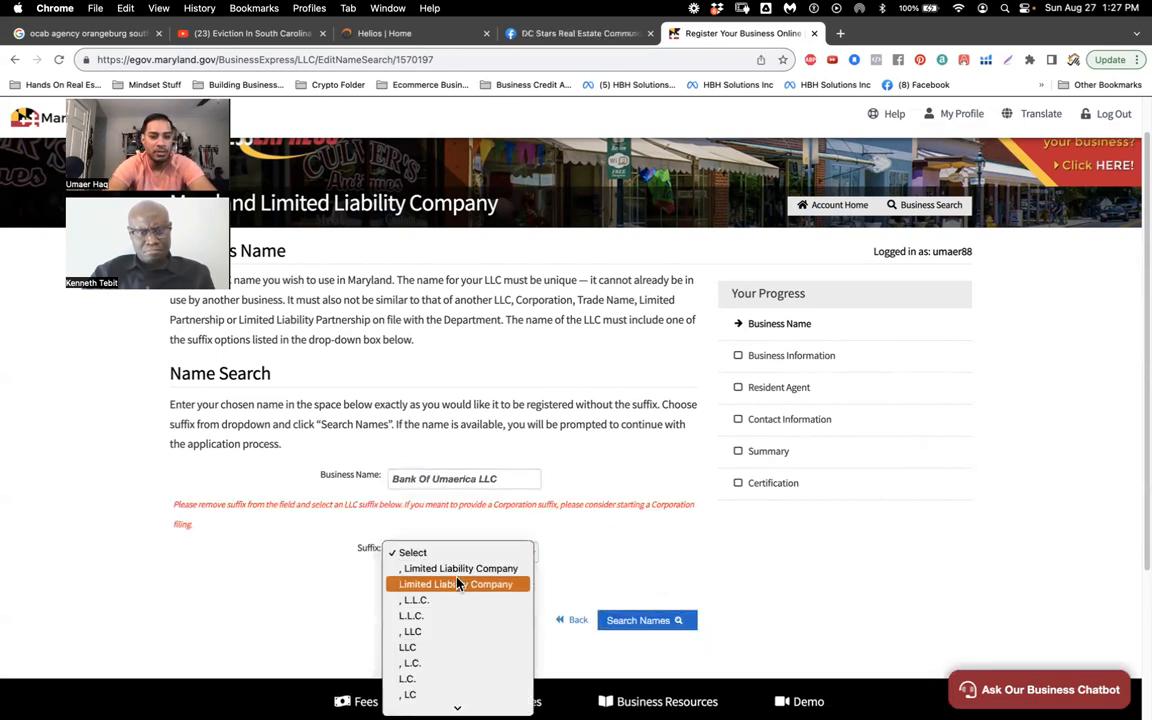
left_click(461, 568)
left_click(506, 478)
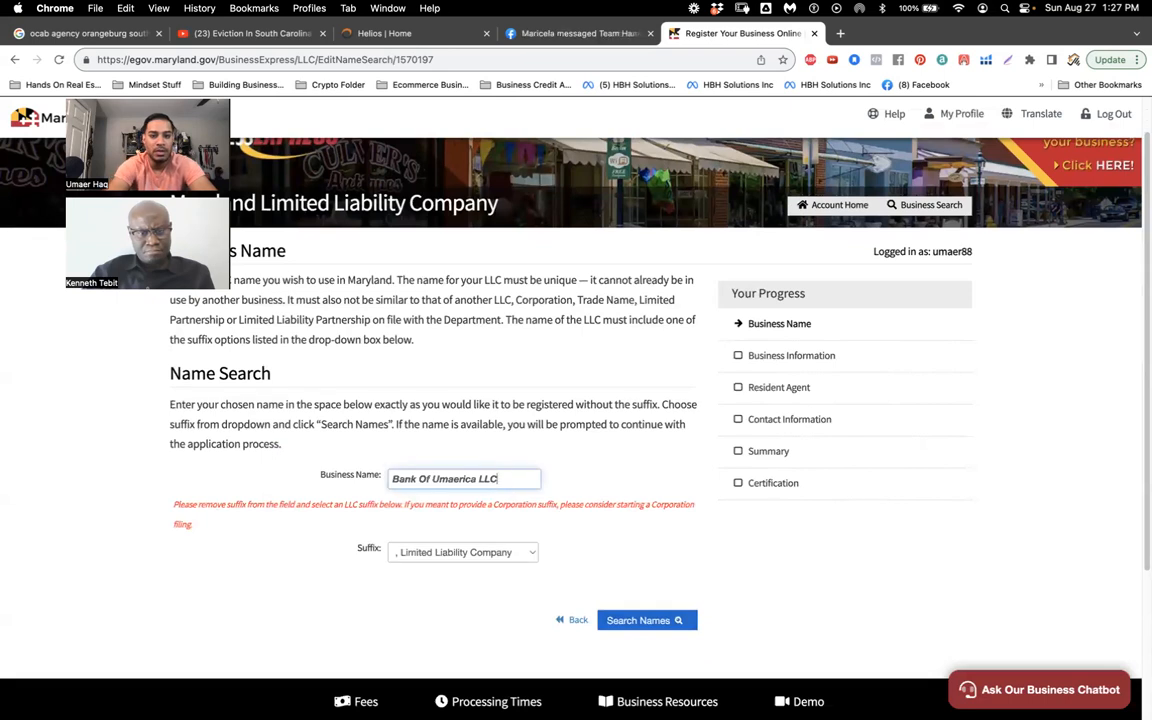
key("BackSpace")
key("BackSpace")
key("BackSpace")
key("BackSpace")
left_click(642, 582)
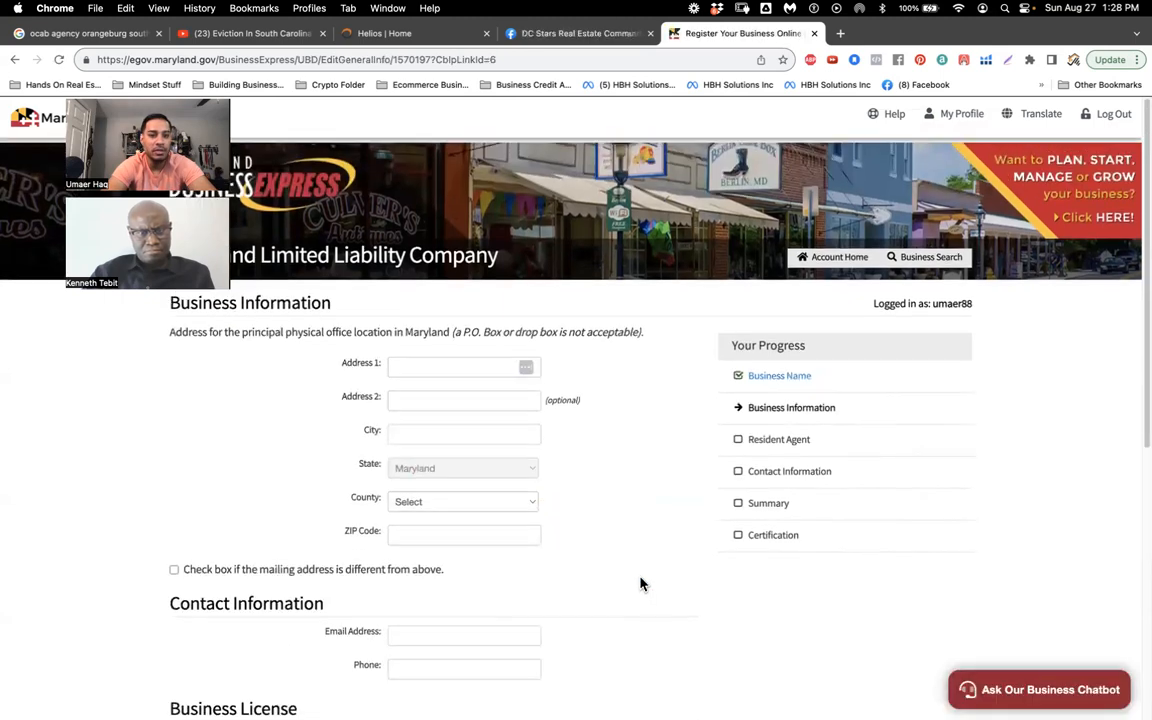
scroll(642, 584, "down", 5)
scroll(642, 584, "up", 2)
scroll(642, 584, "up", 3)
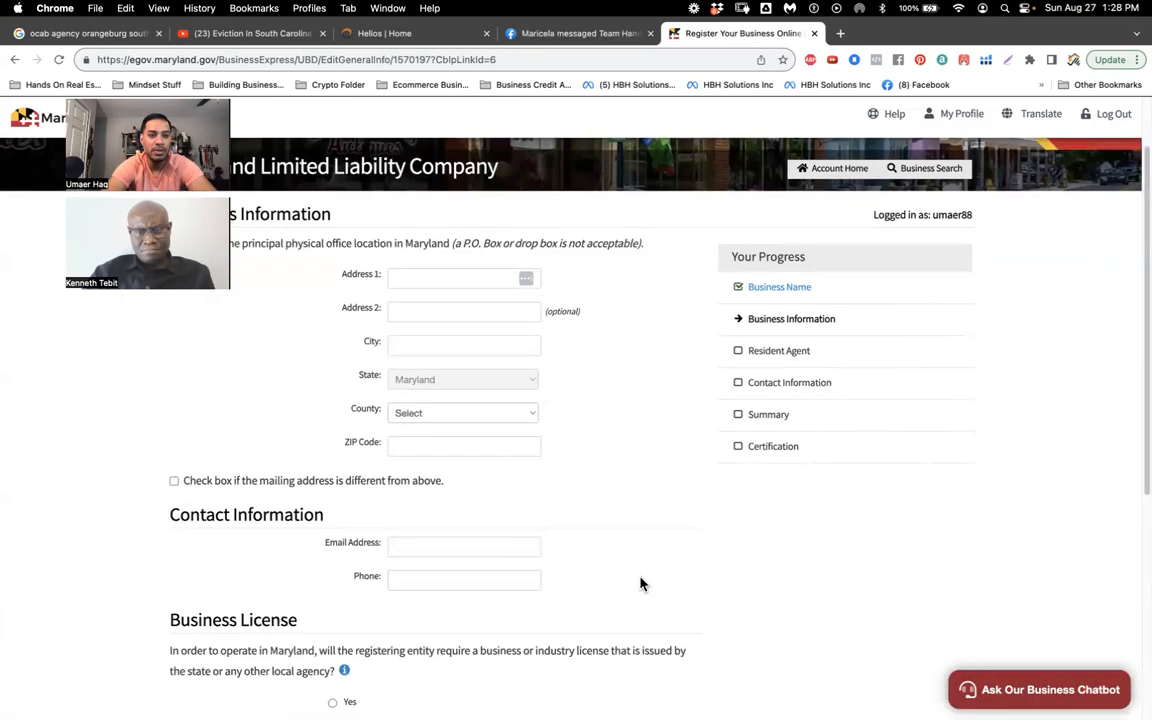
left_click(455, 363)
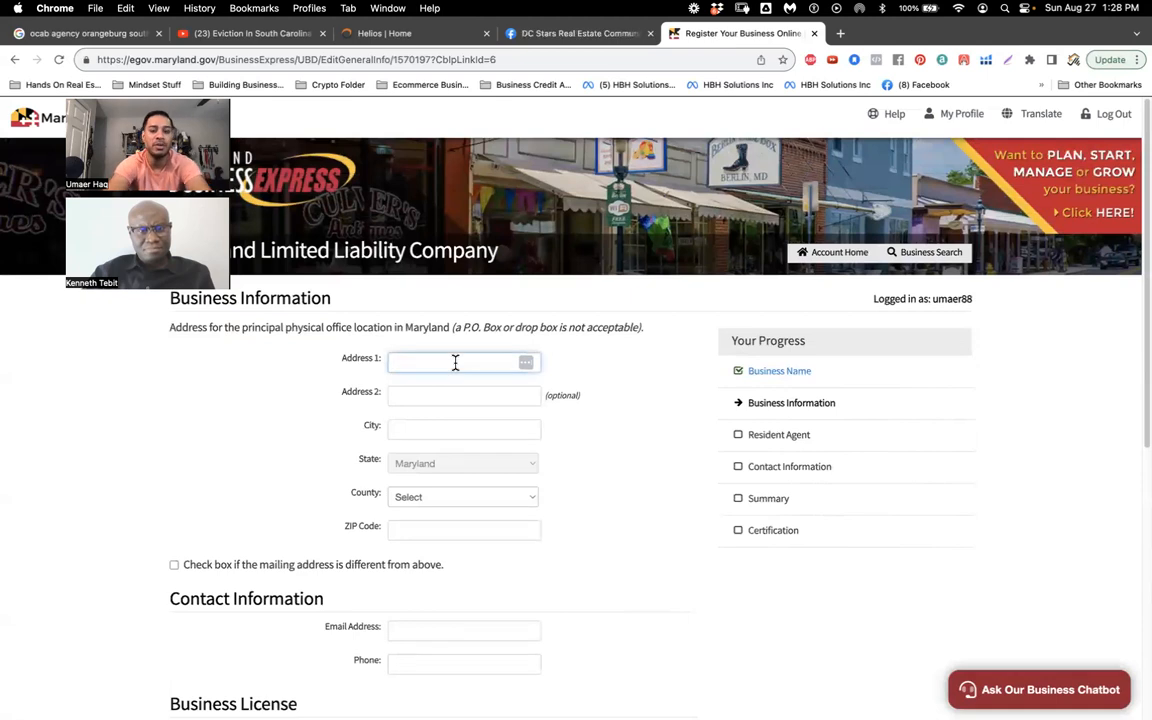
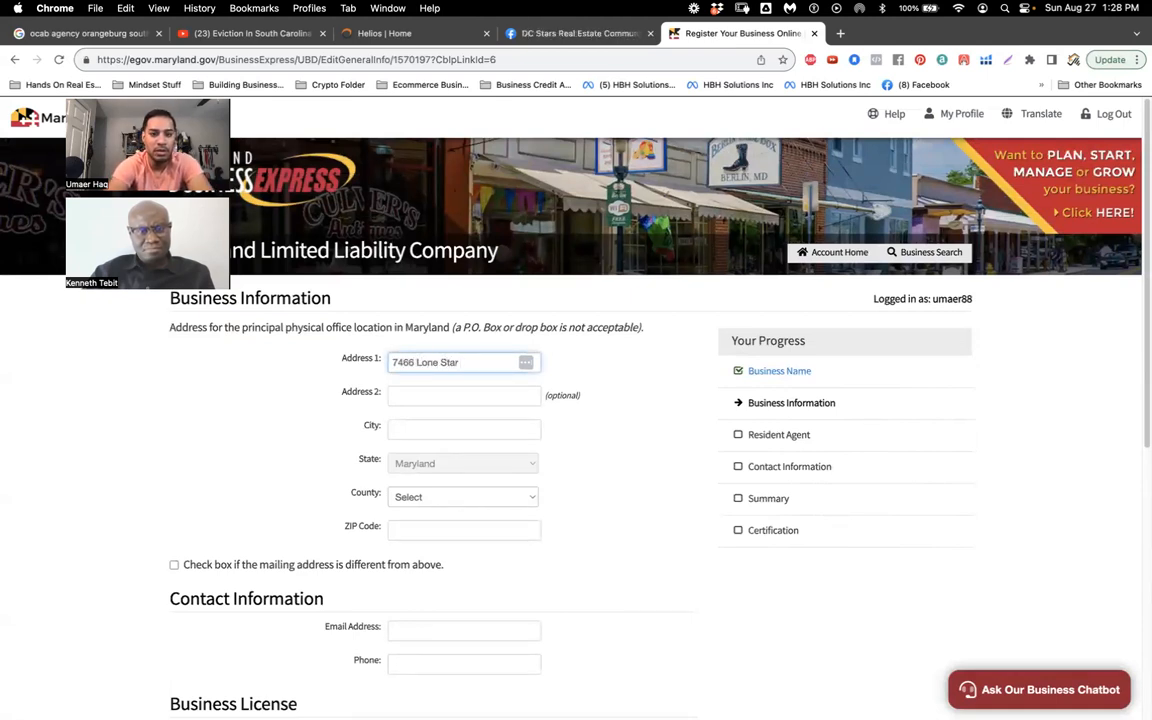
key("Tab")
type("FR")
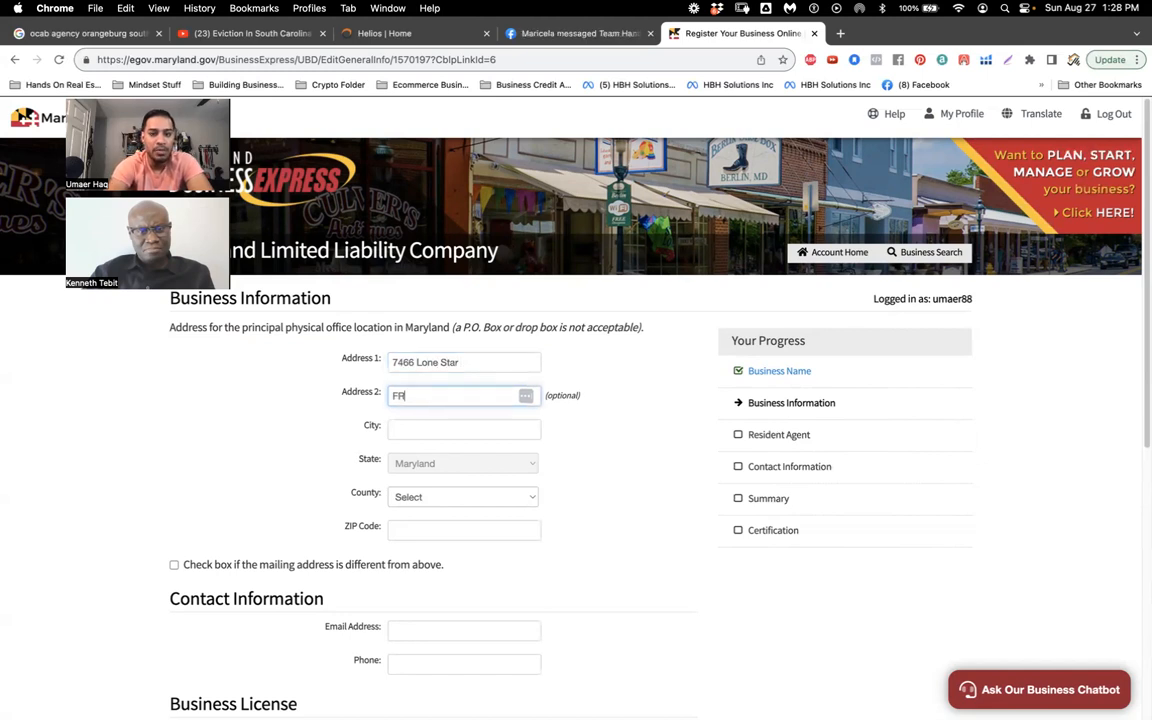
left_click(485, 361)
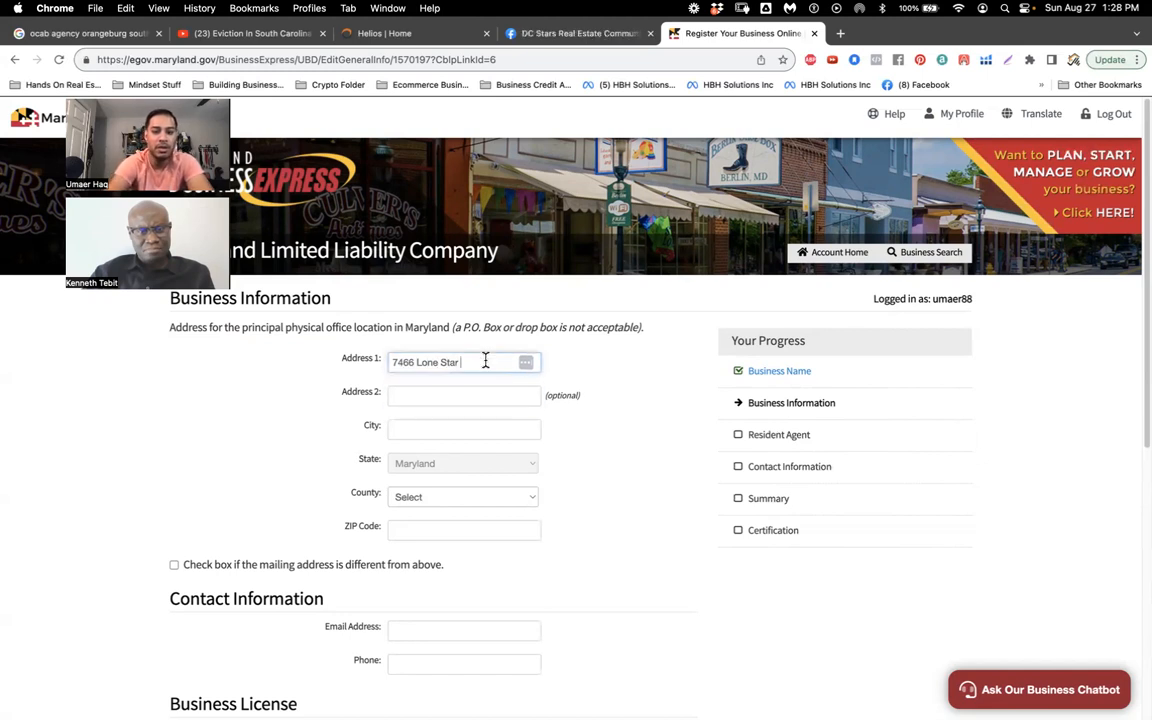
left_click(425, 430)
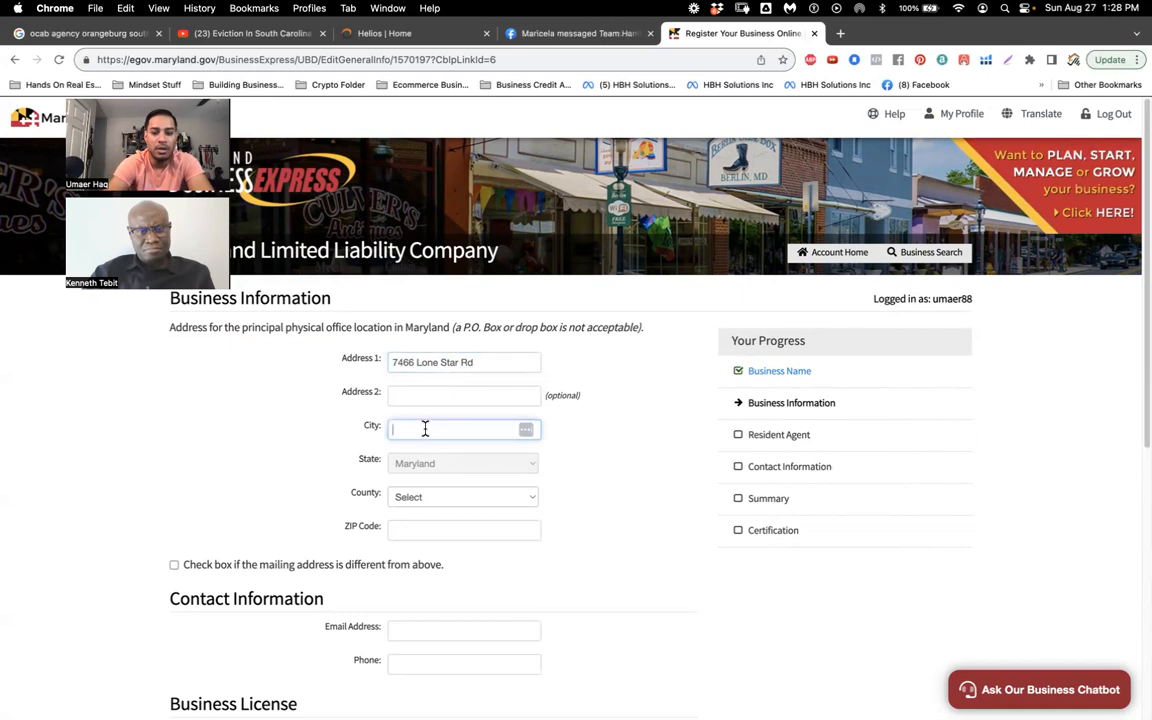
type("Lorton")
key("Tab")
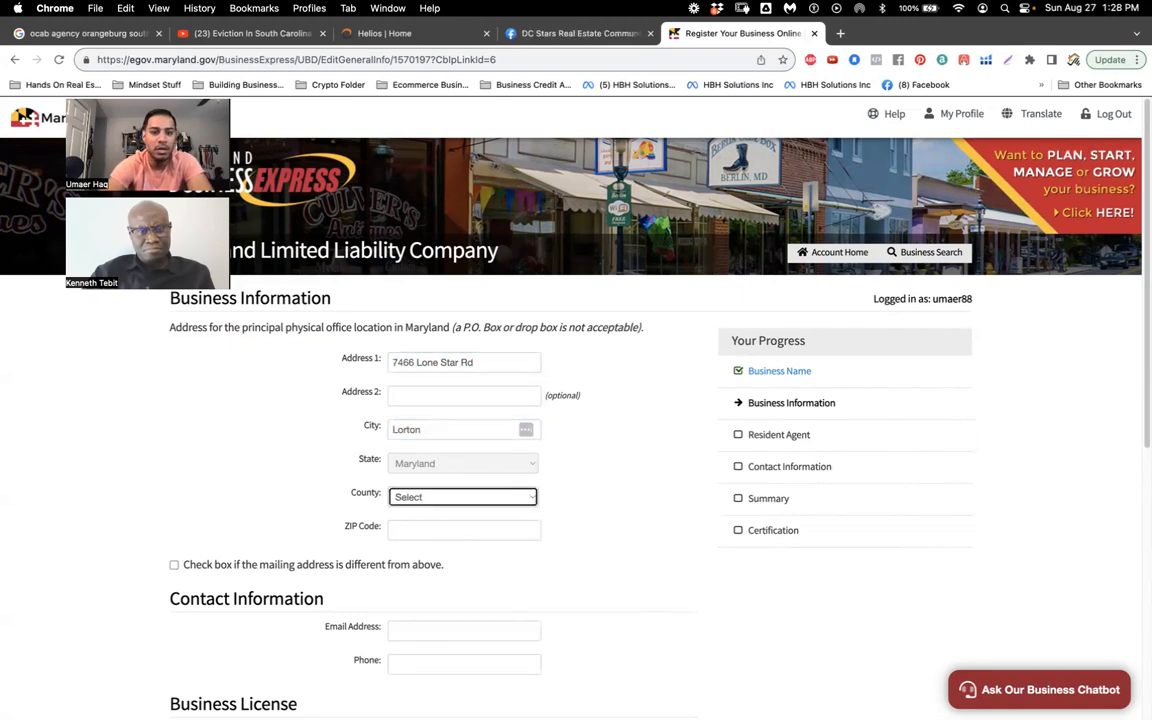
Step: Choose Charles as the county and answer No to needing a business license
left_click(447, 507)
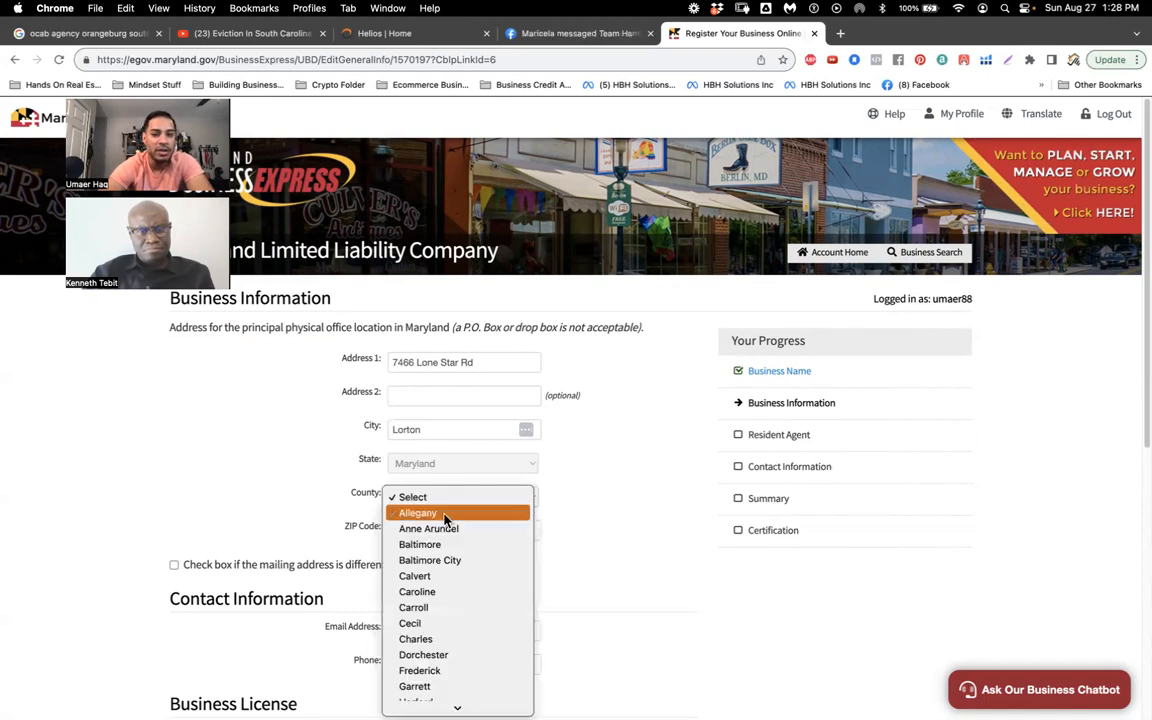
left_click(443, 564)
left_click(452, 528)
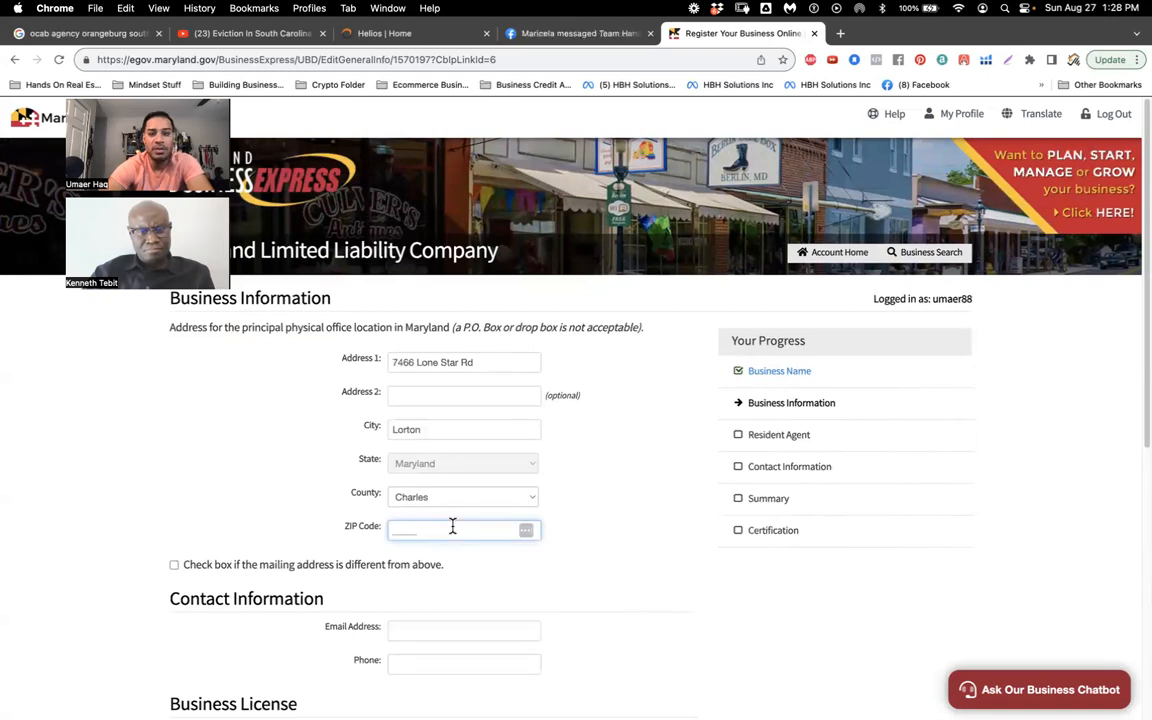
scroll(452, 528, "down", 5)
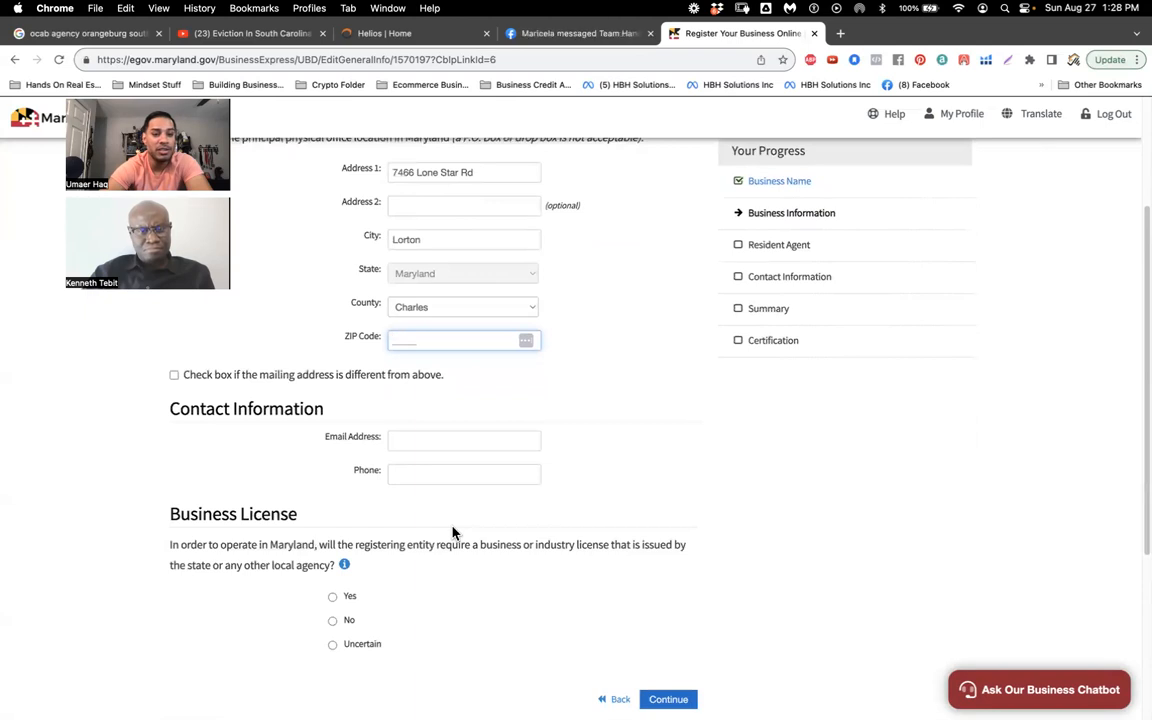
scroll(452, 532, "down", 3)
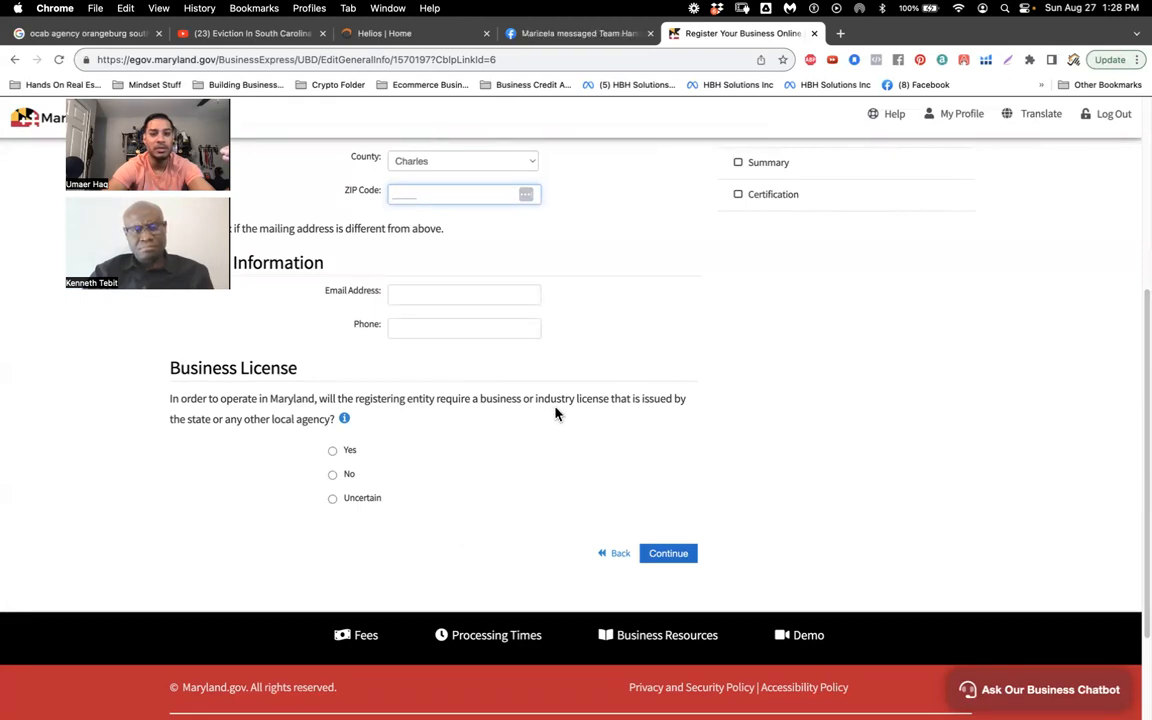
left_click(334, 475)
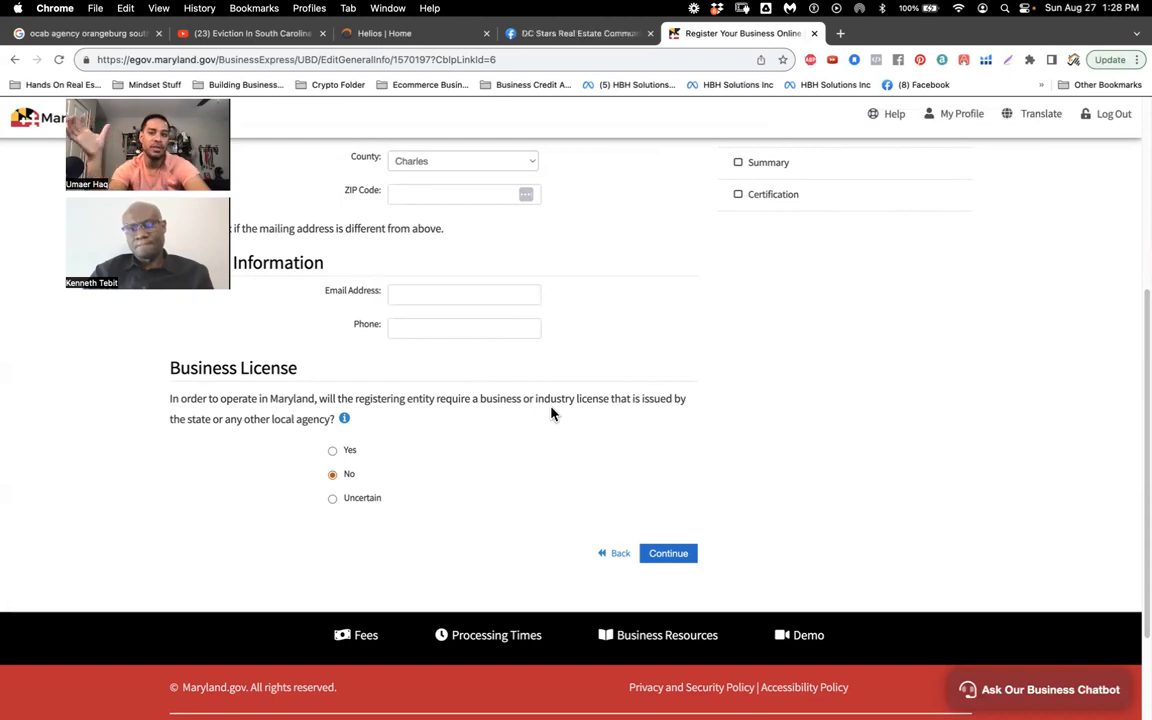
scroll(551, 413, "up", 5)
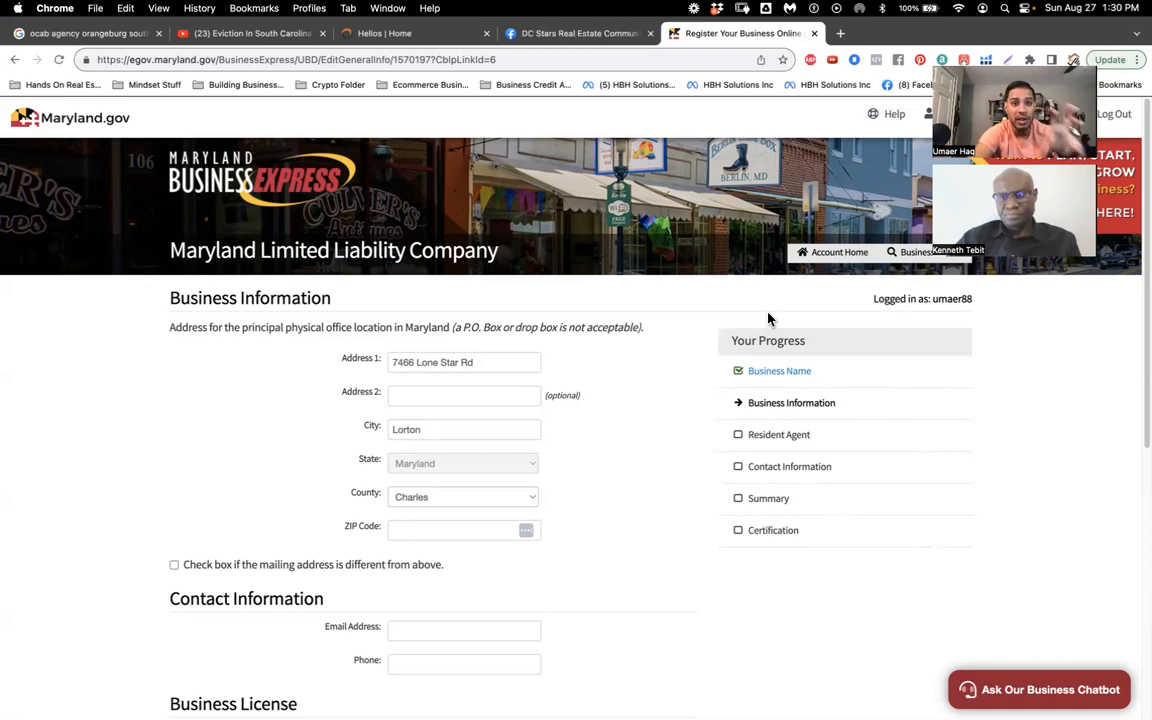
Step: Leave the unfinished LLC form without saving and navigate back to the account home
left_click(58, 117)
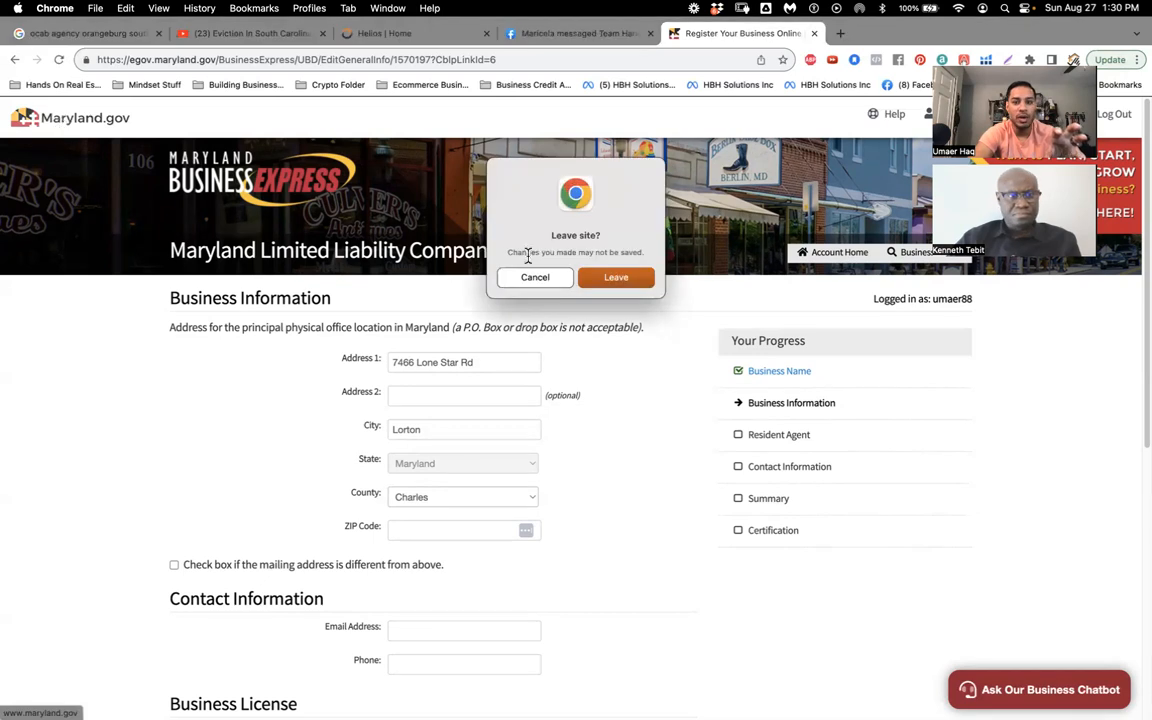
left_click(616, 278)
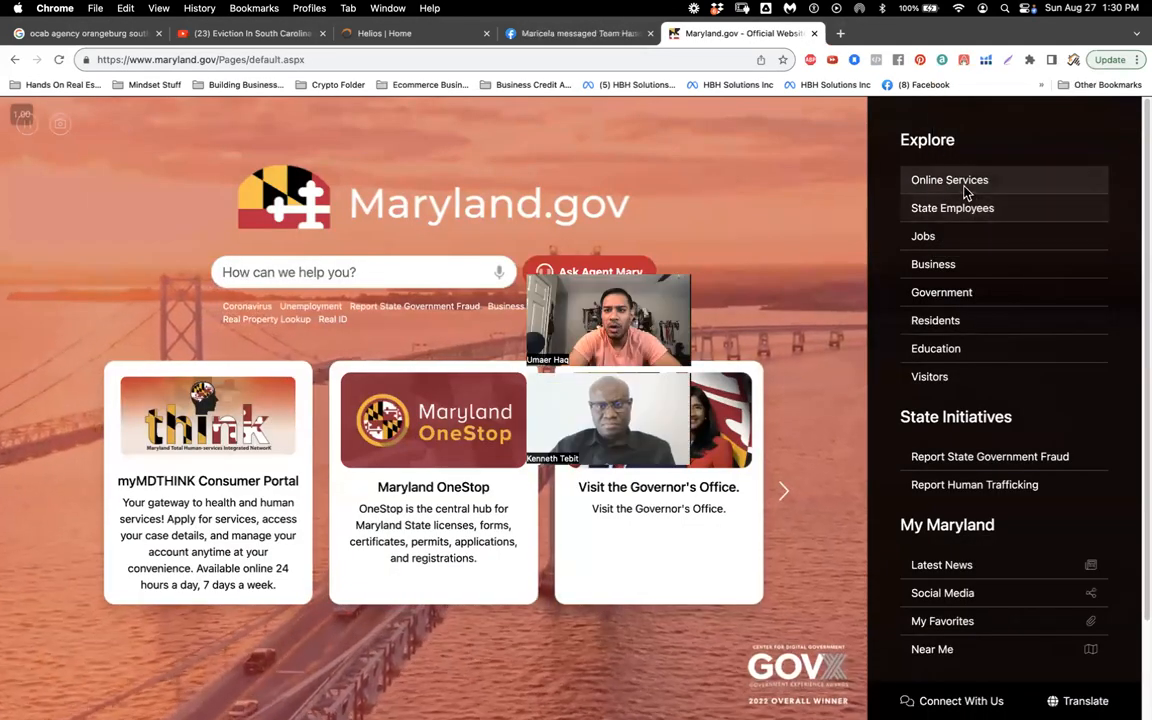
left_click(962, 185)
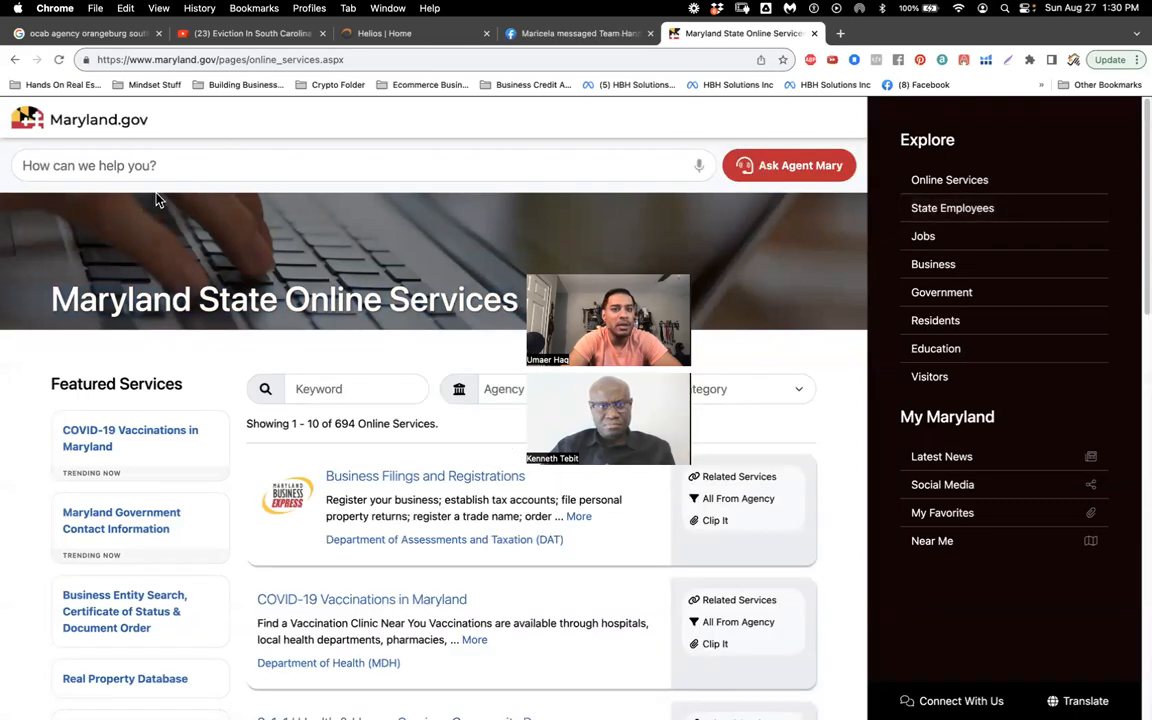
left_click(13, 60)
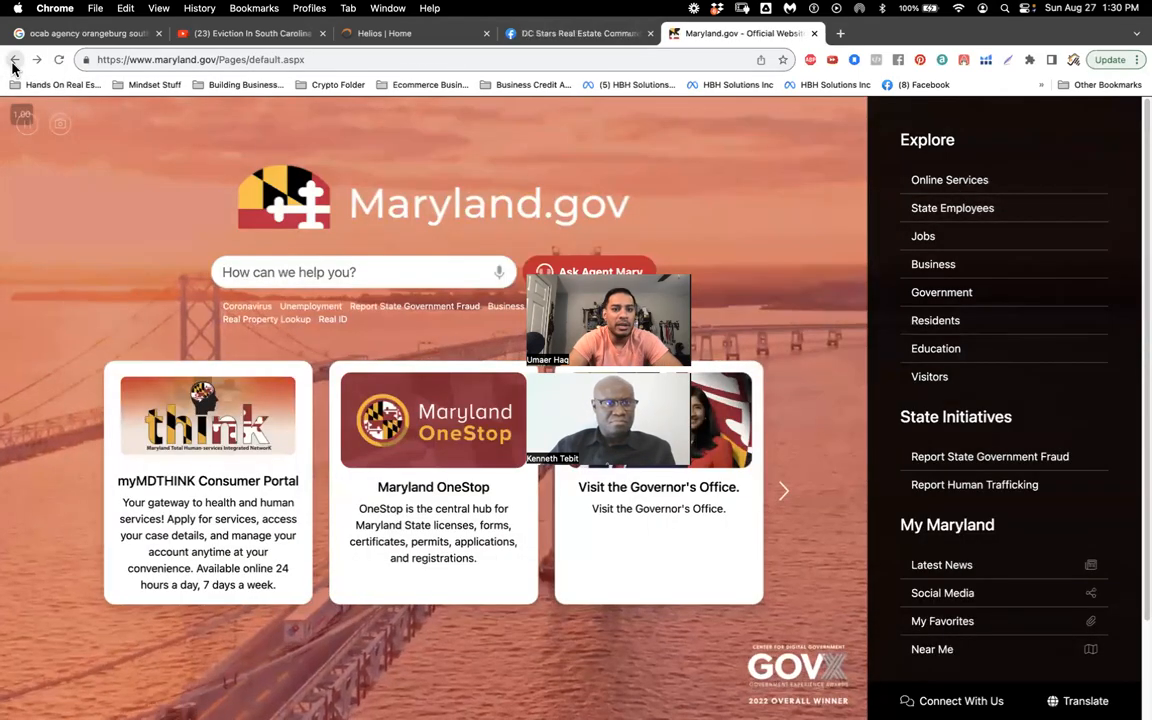
left_click(14, 61)
left_click(15, 62)
left_click(16, 62)
left_click(16, 62)
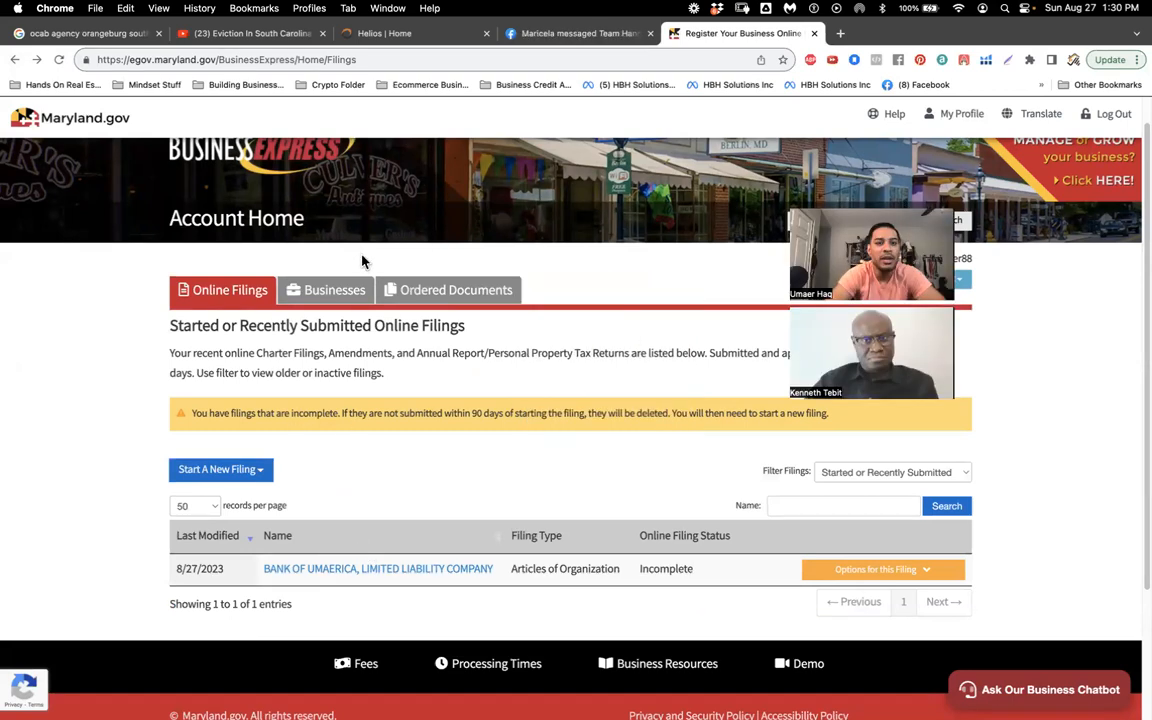
Step: View the HANDS ON HOMES LLC details and the account's two registered businesses
left_click(333, 290)
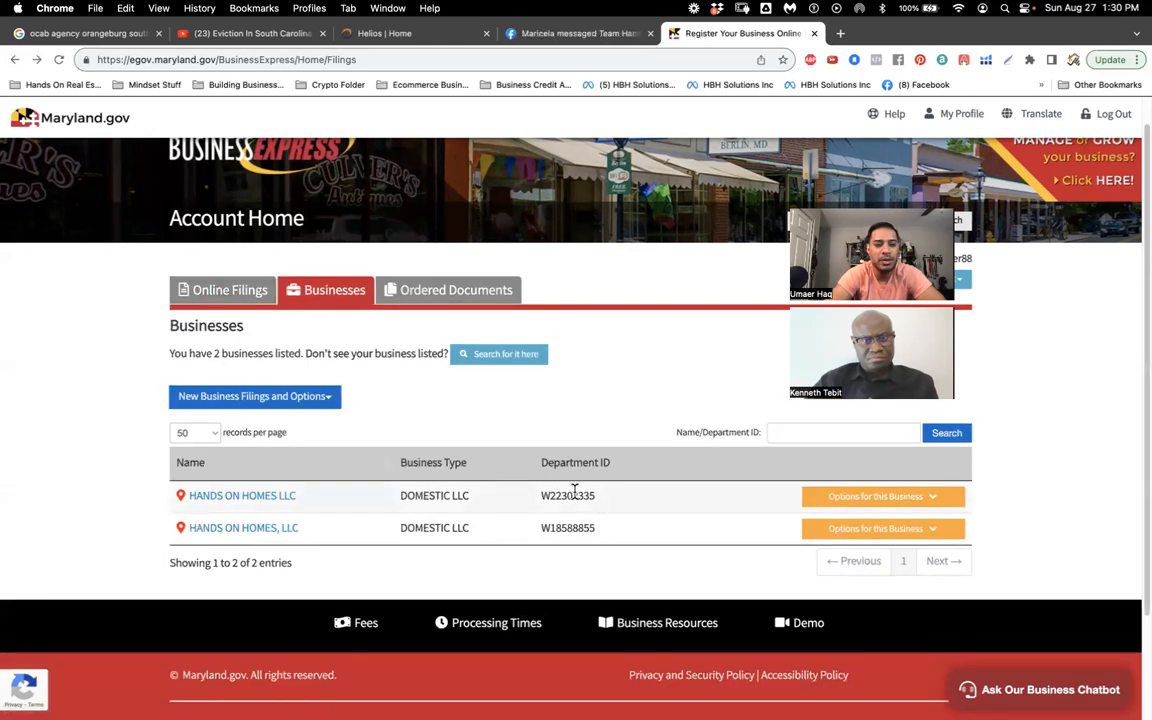
left_click(272, 497)
scroll(432, 478, "down", 5)
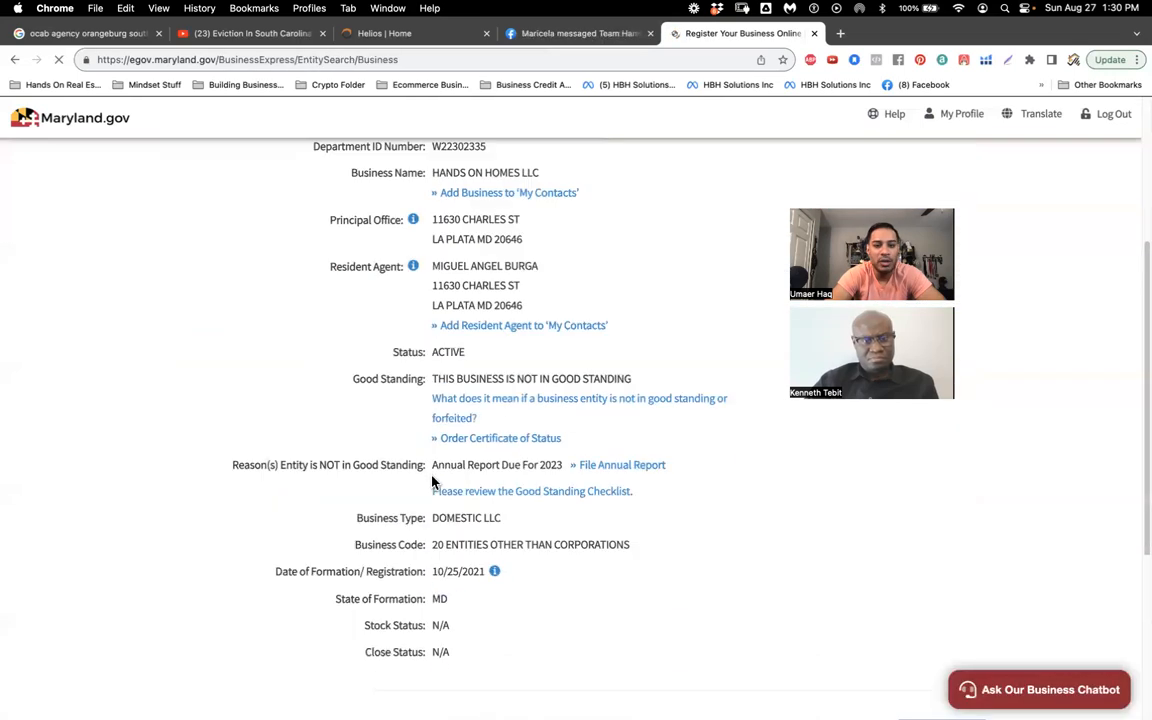
scroll(432, 481, "down", 3)
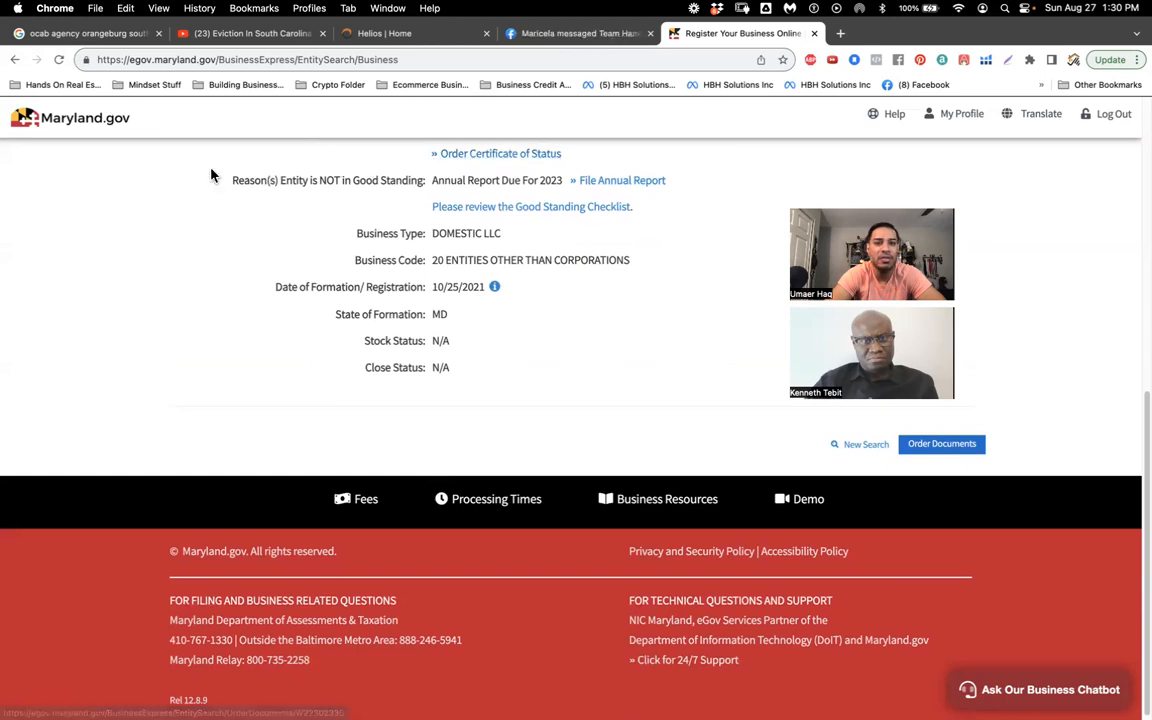
left_click(15, 59)
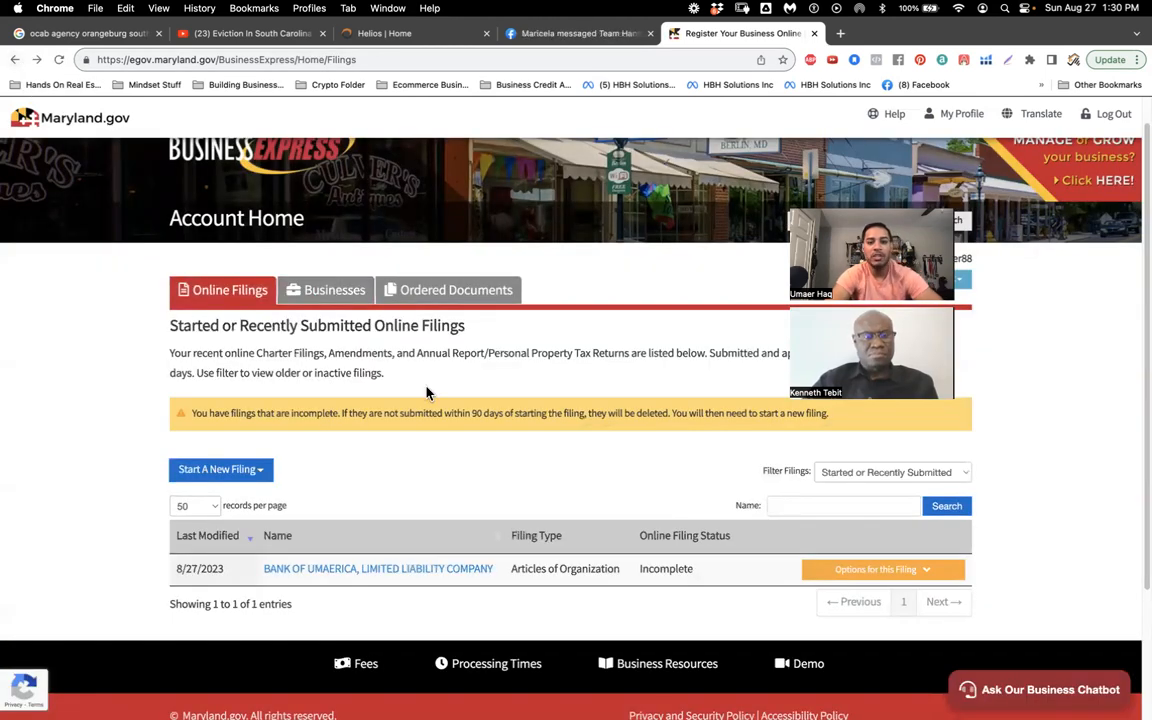
left_click(346, 292)
scroll(433, 407, "up", 2)
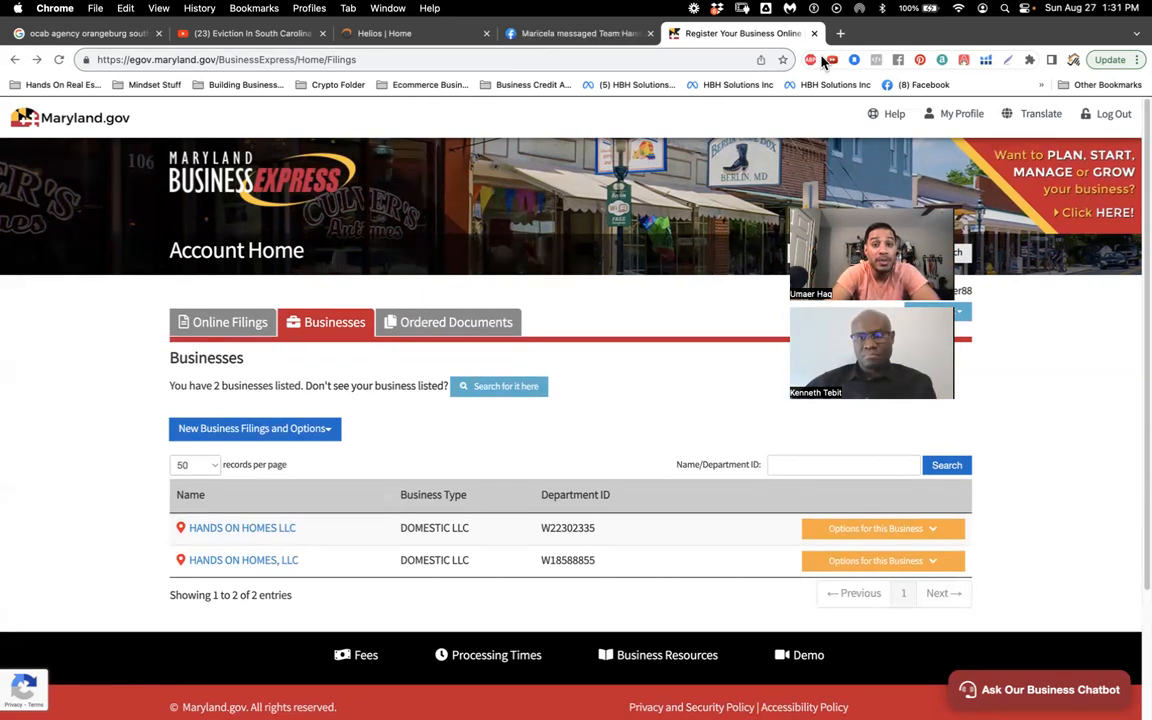
Step: Load irs.gov in a new browser tab, then switch to the Mail desktop
left_click(840, 33)
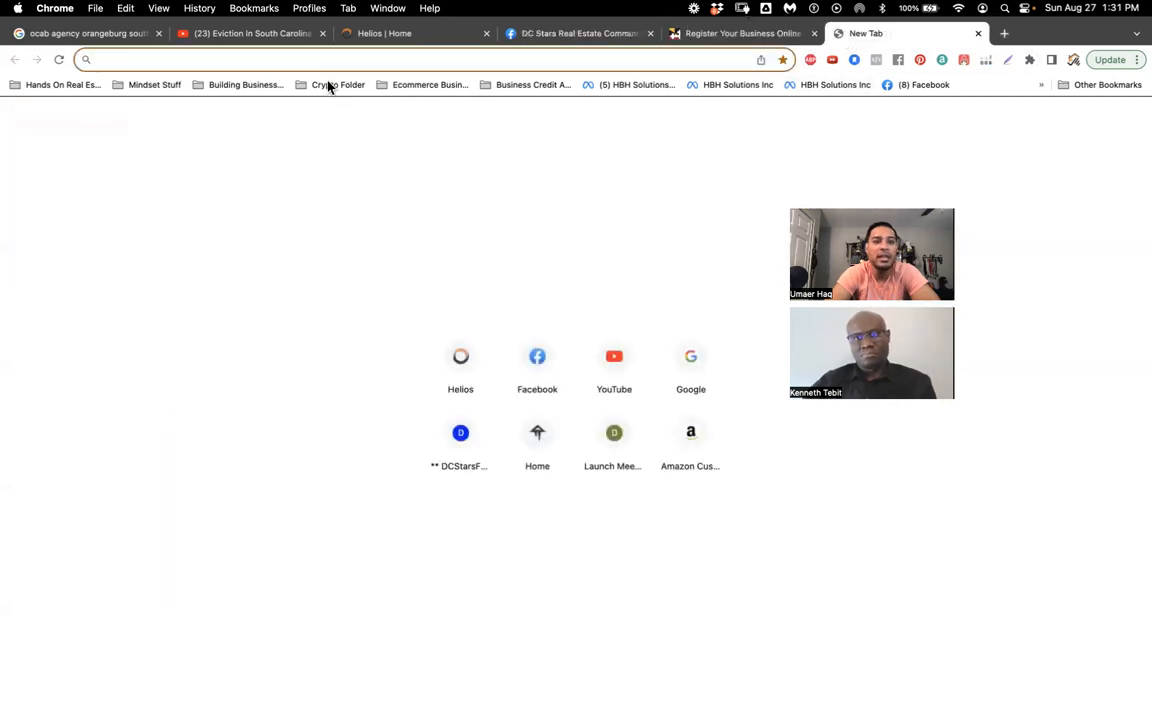
type("irs")
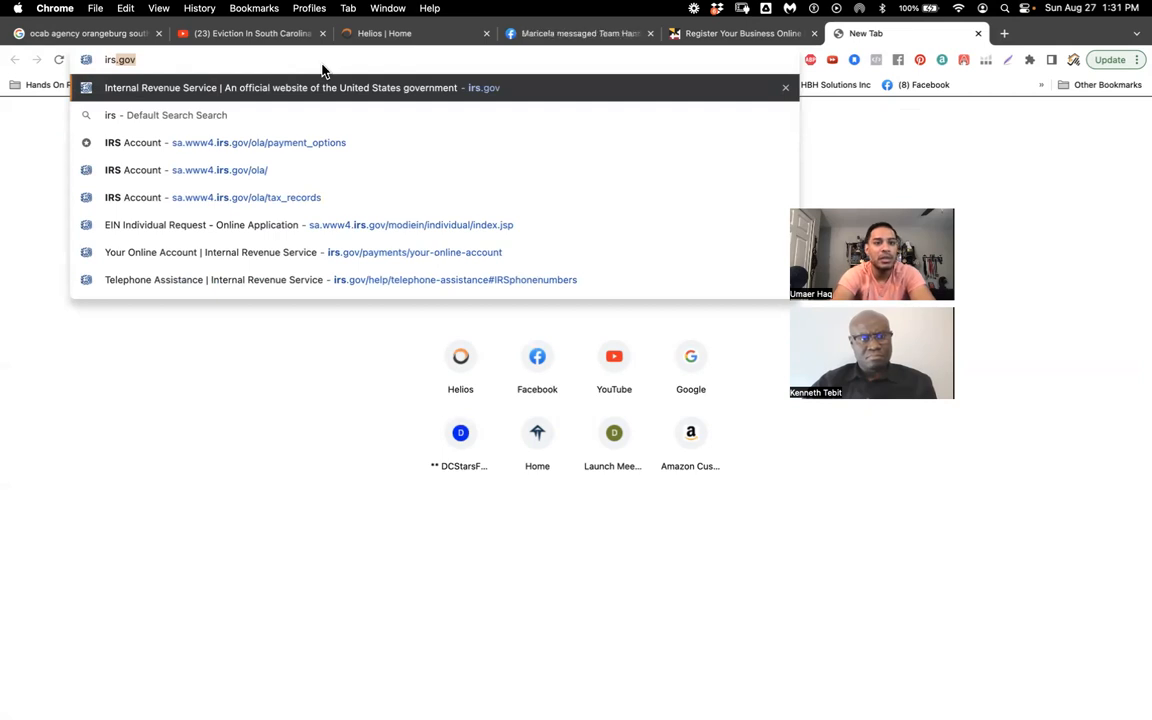
key("Return")
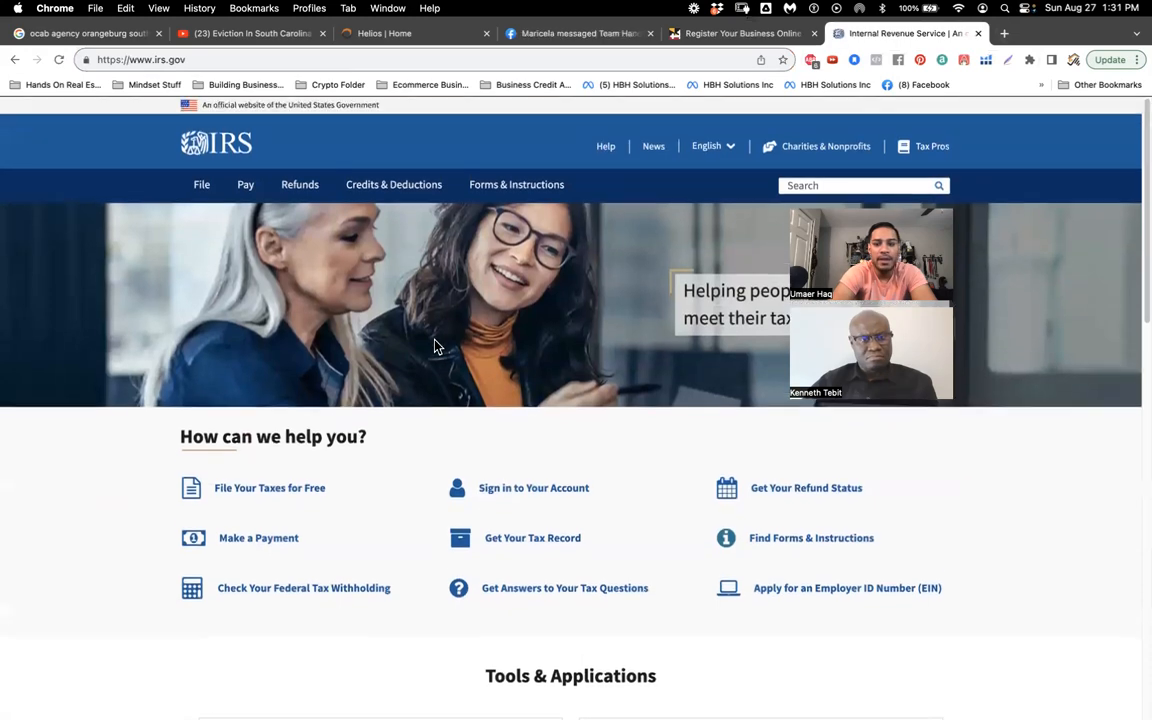
left_click(391, 59)
key("BackSpace")
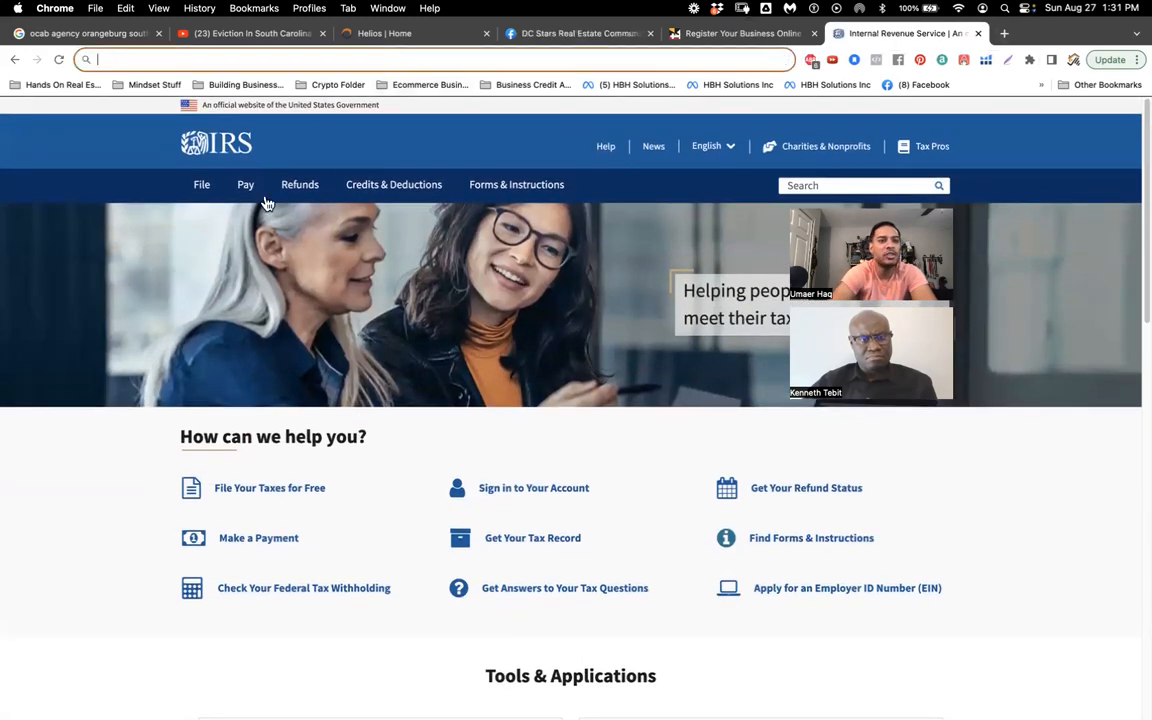
key("ctrl+Left")
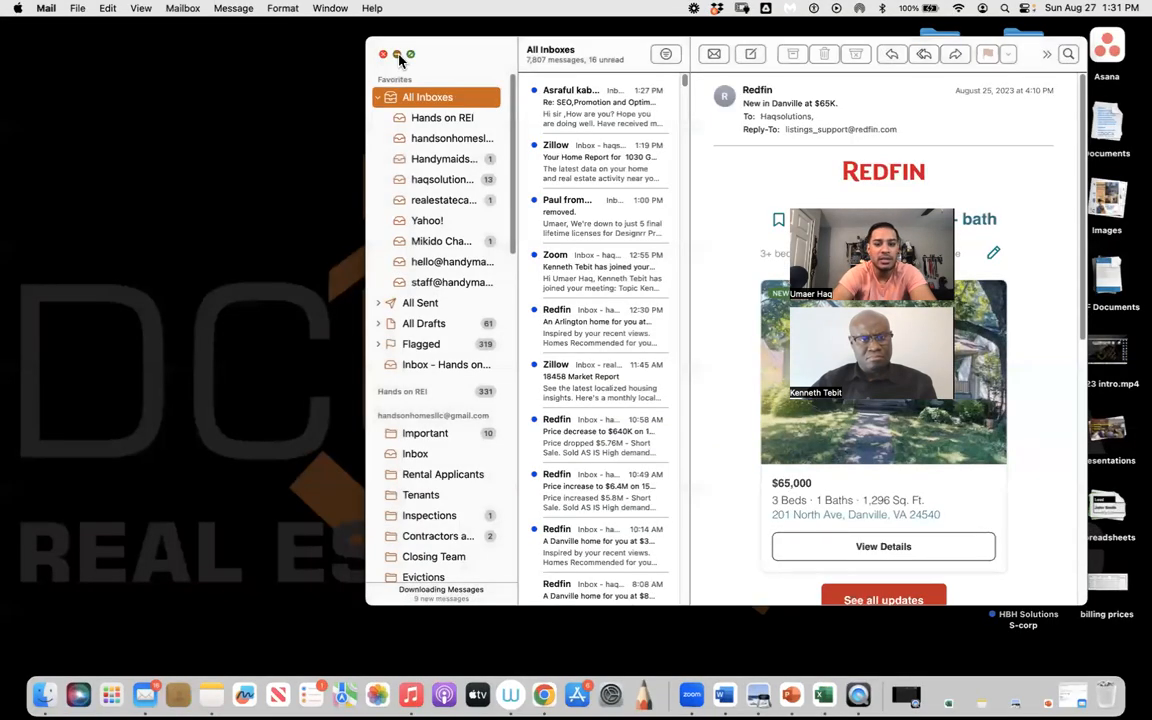
Step: Minimize Mail and open the Real Estate Coaching folder, moving its window left
left_click(397, 55)
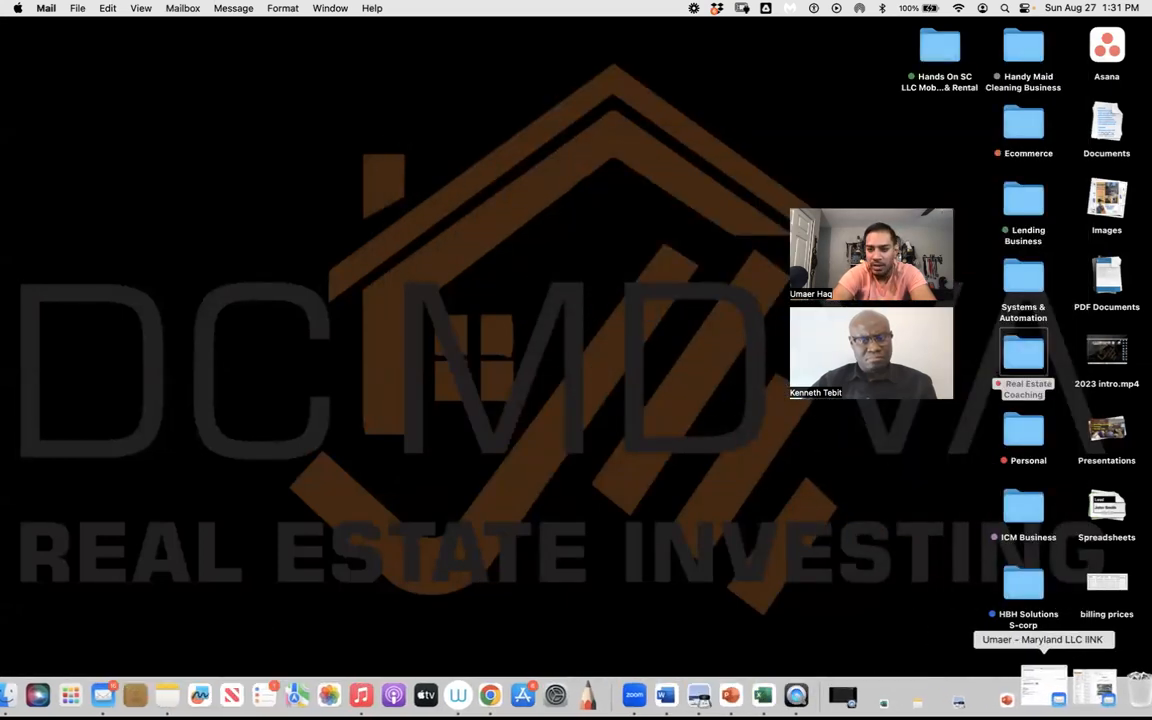
left_click(1021, 360)
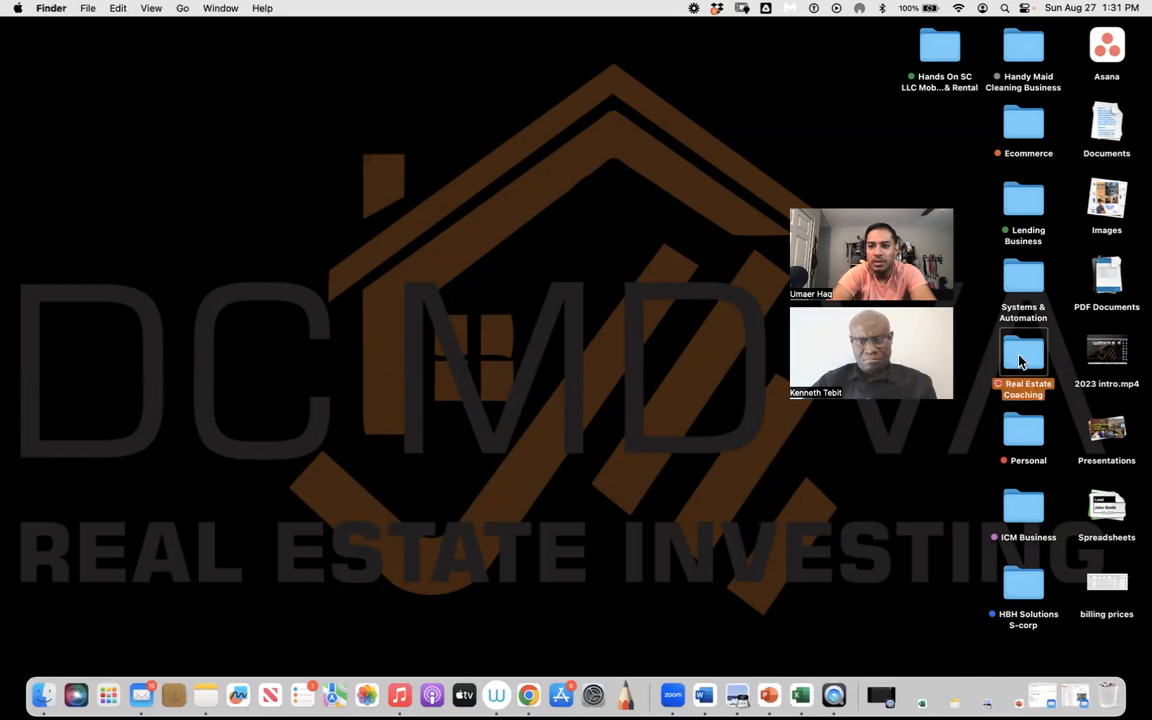
double_click(1021, 360)
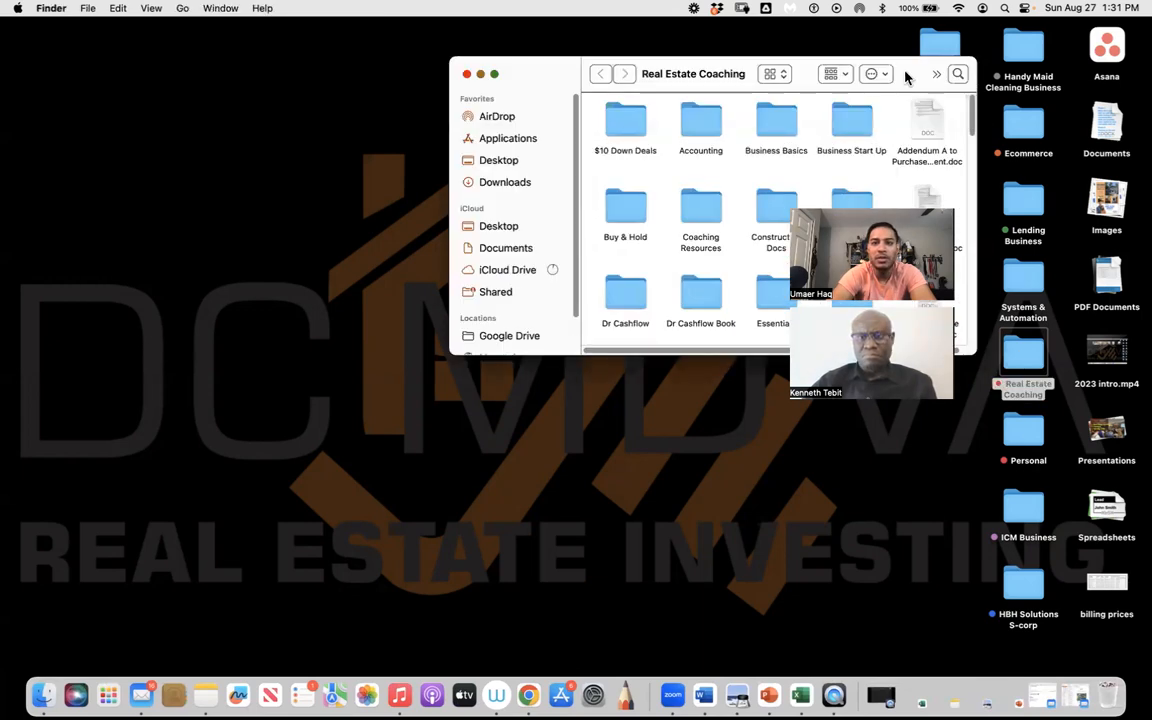
left_click_drag(906, 77, 585, 139)
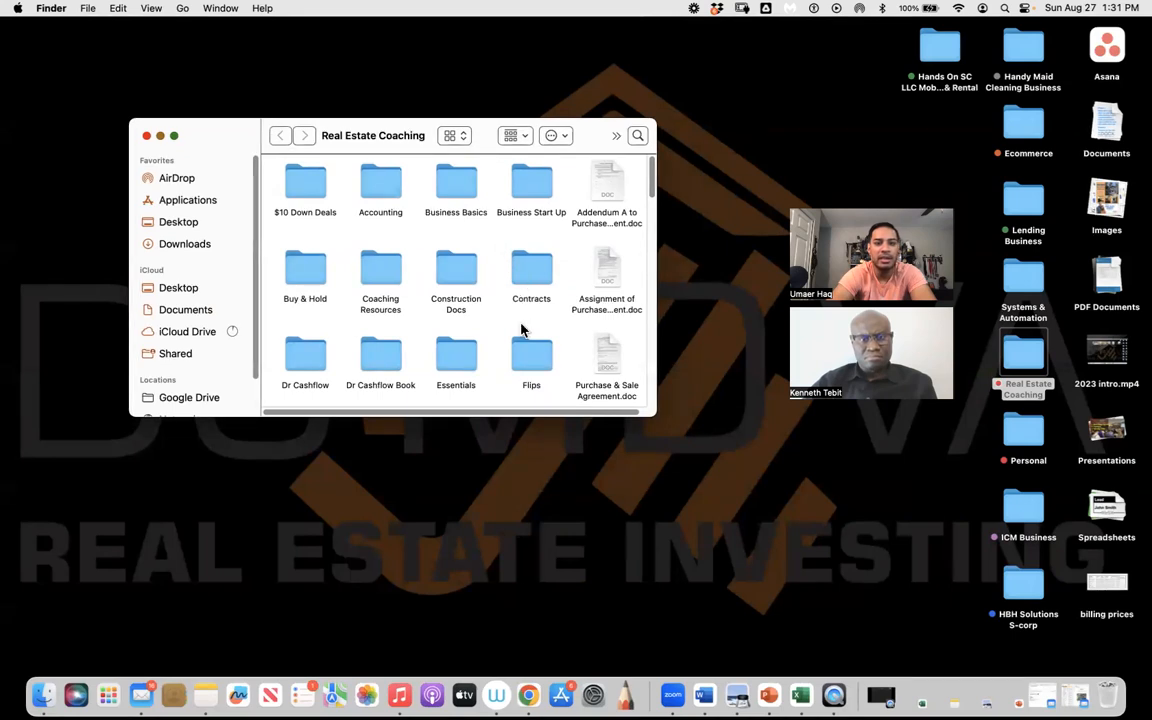
scroll(520, 330, "down", 5)
scroll(520, 330, "up", 4)
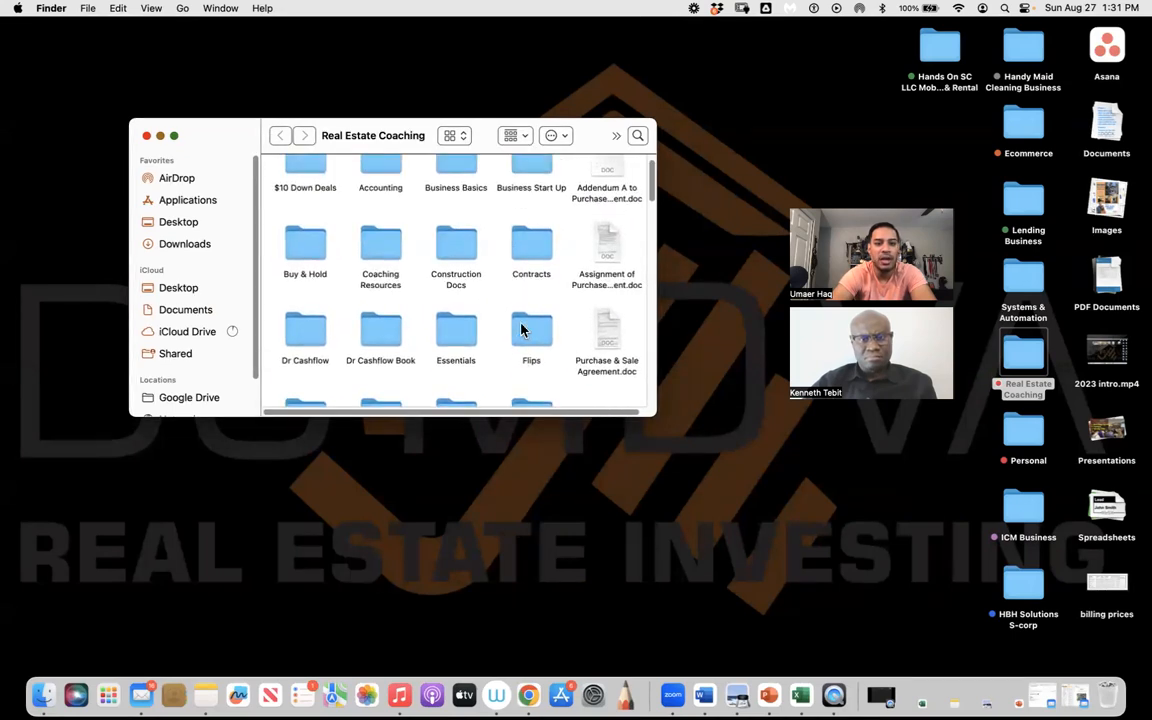
scroll(520, 330, "up", 2)
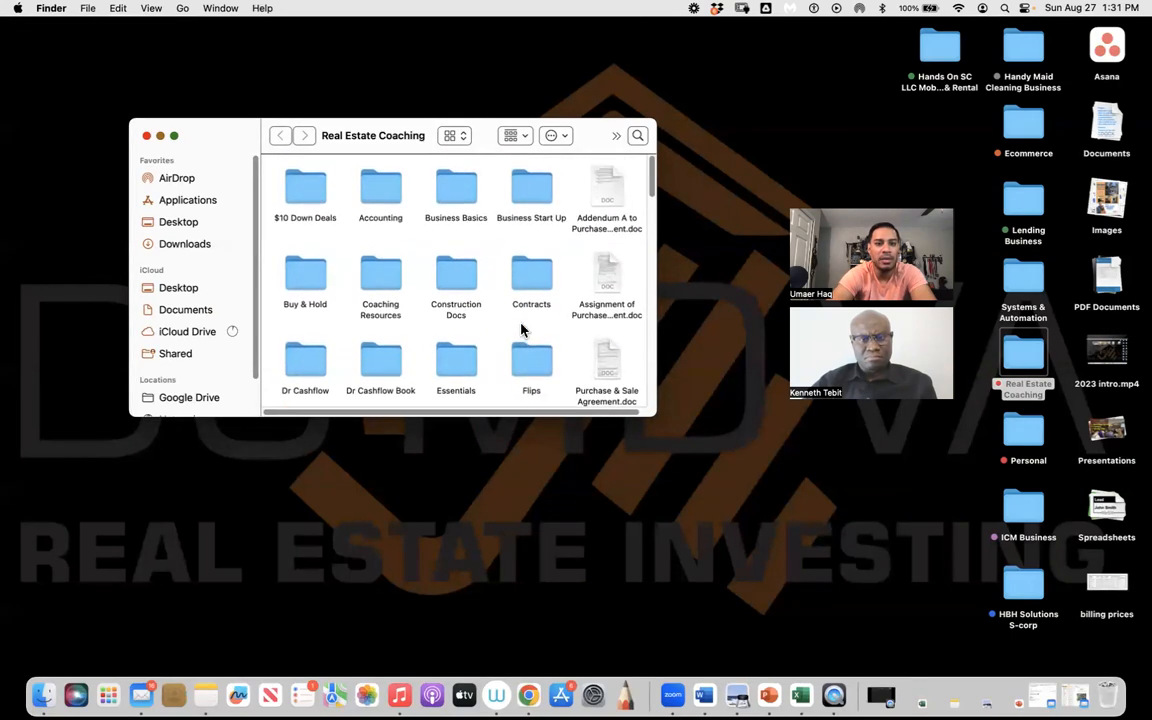
scroll(465, 306, "down", 2)
Step: Open Essentials > Tax & Legal > Tax & Legal Action Steps in Word
double_click(455, 311)
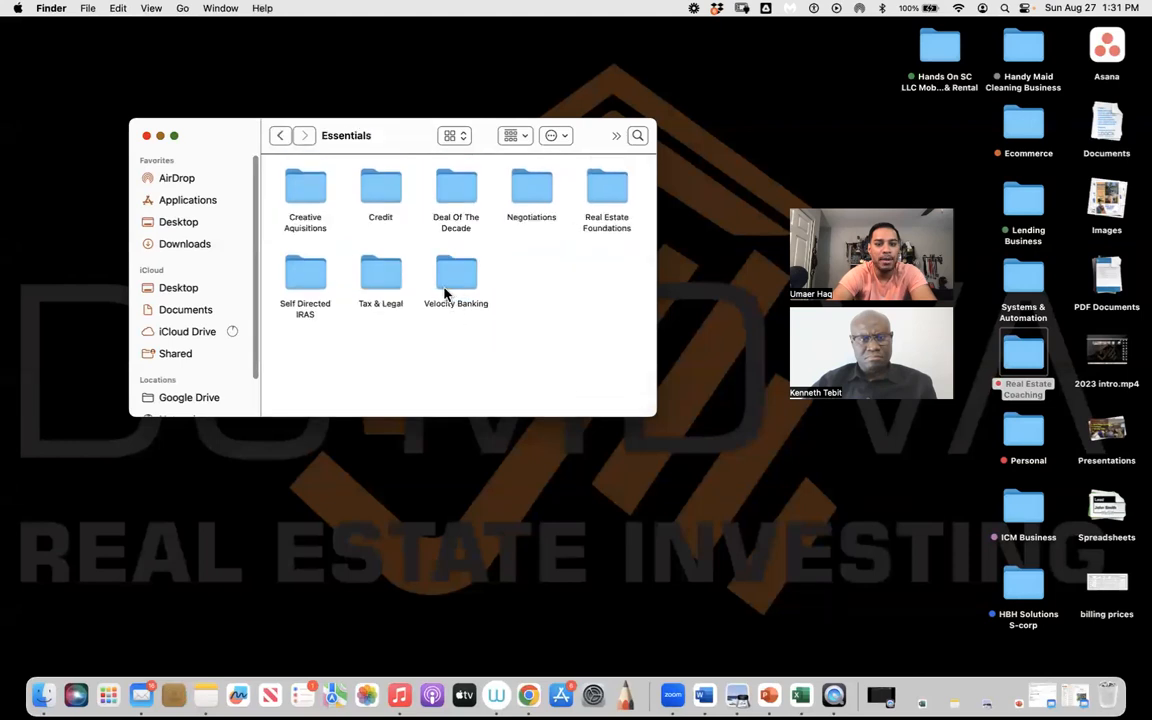
double_click(381, 275)
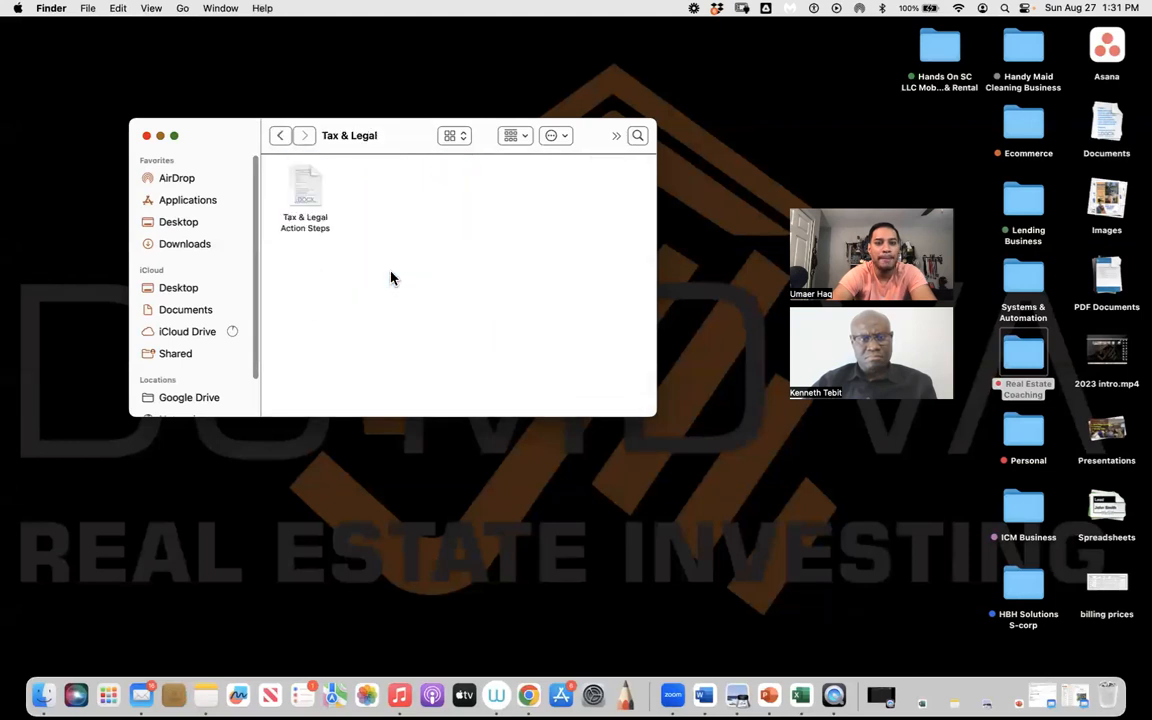
double_click(312, 183)
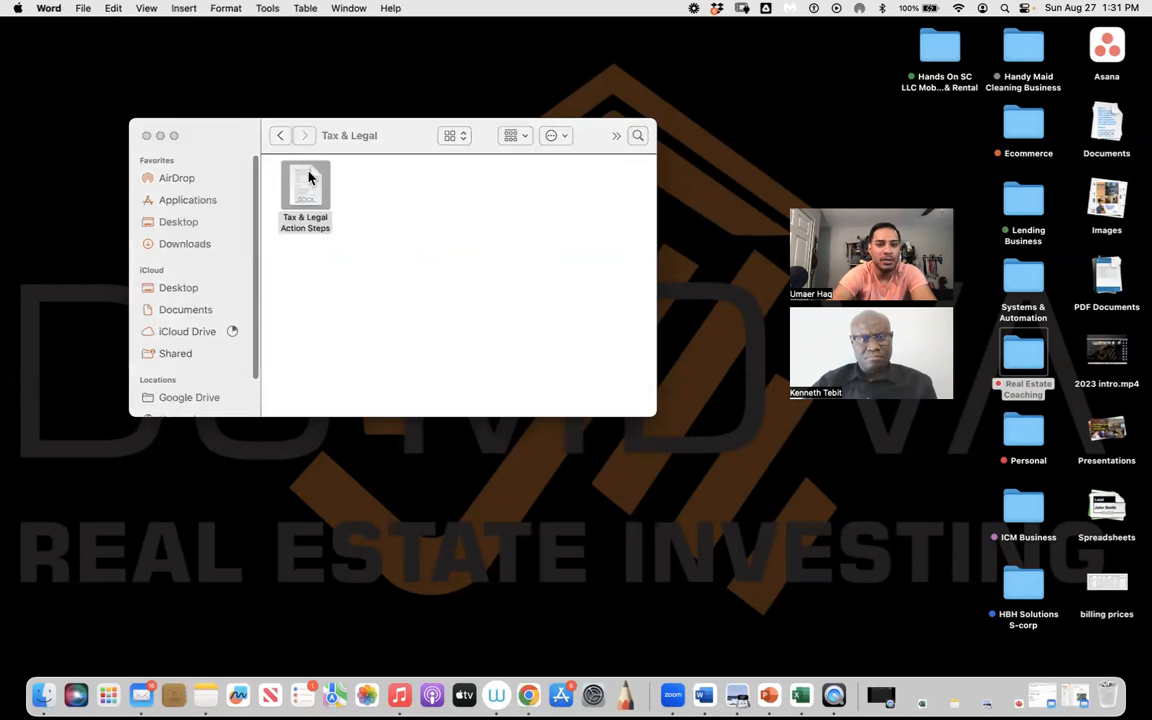
scroll(415, 540, "down", 10)
Step: Follow the youtu.be link under 'Learn How to get your EIN' to play the video
scroll(415, 540, "up", 3)
scroll(415, 540, "up", 15)
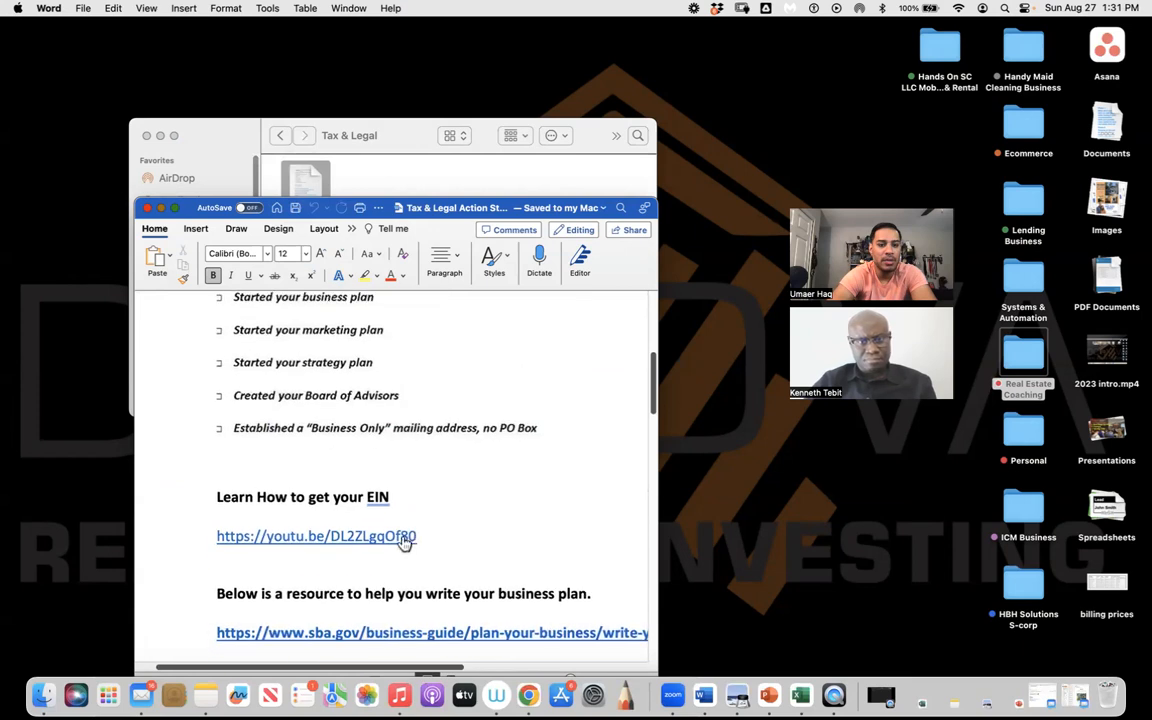
left_click(383, 535)
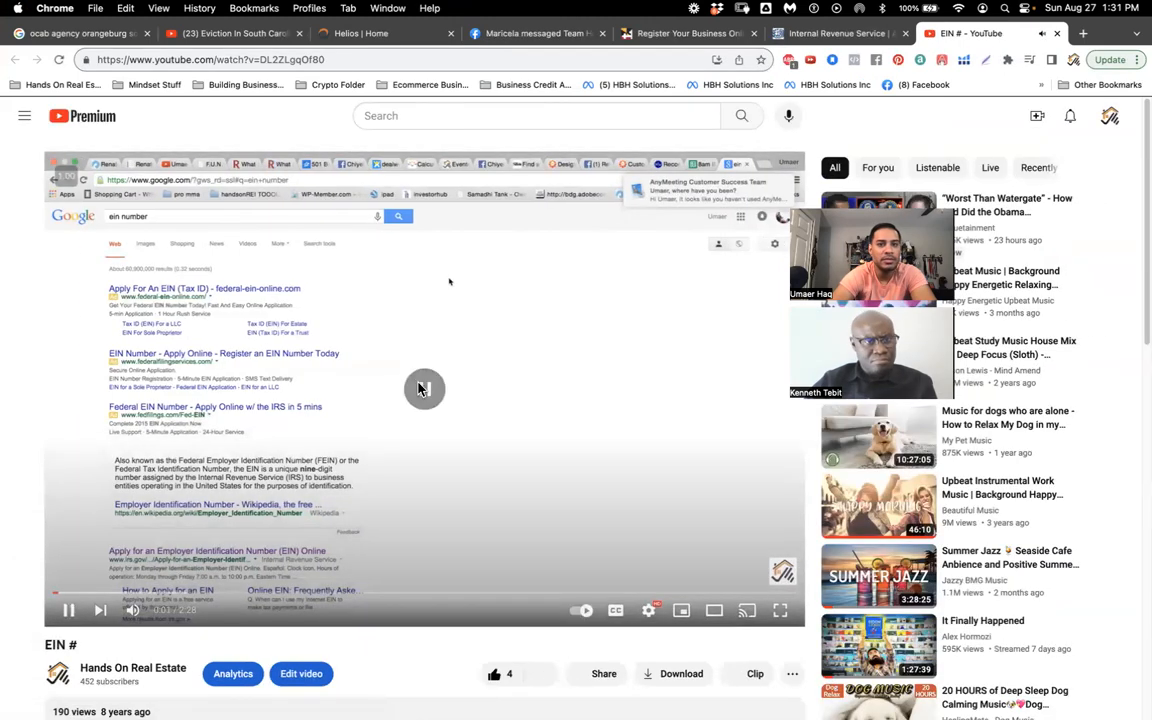
Step: Pause the EIN video and load Google in the IRS tab
left_click(420, 389)
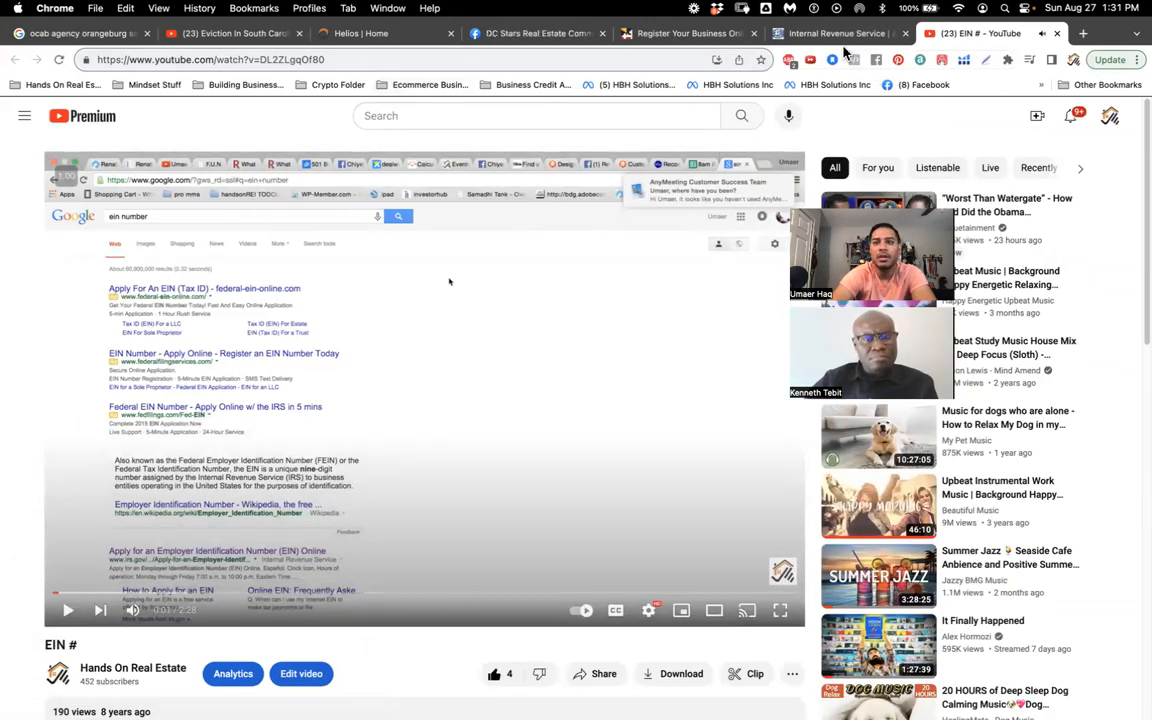
left_click(842, 36)
left_click(474, 57)
key("BackSpace")
type("goog")
key("Return")
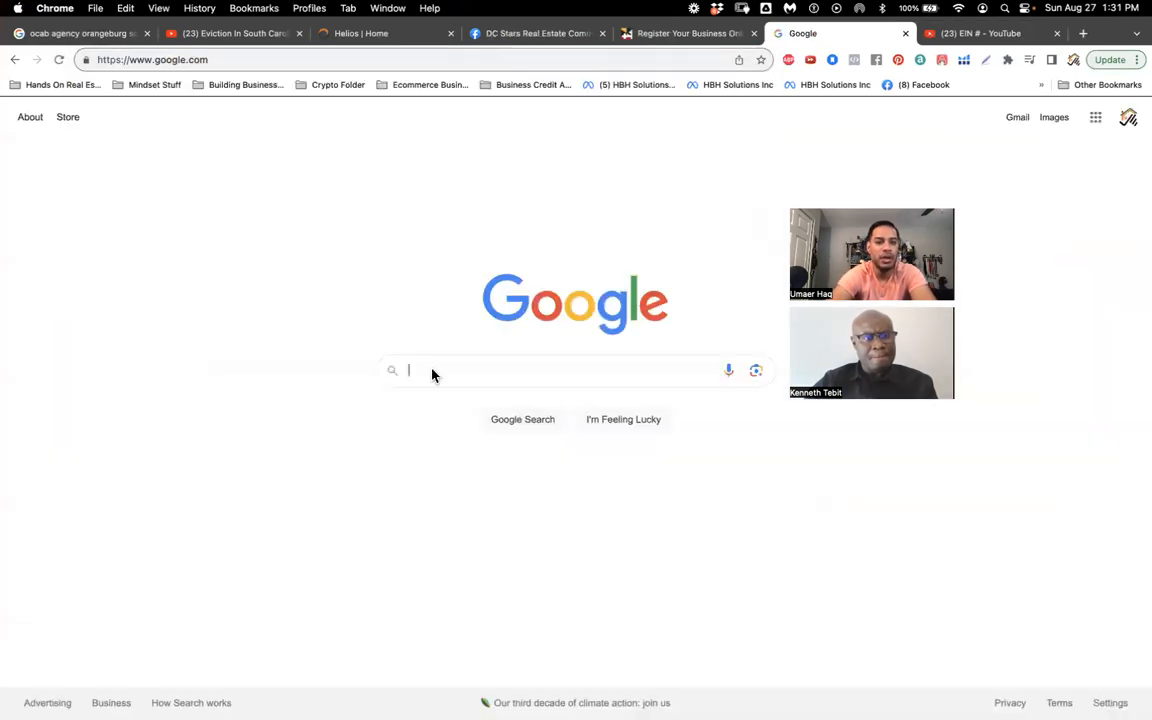
Step: Search 'ein number' and open the IRS 'How to Apply for an EIN' result
type("EIN")
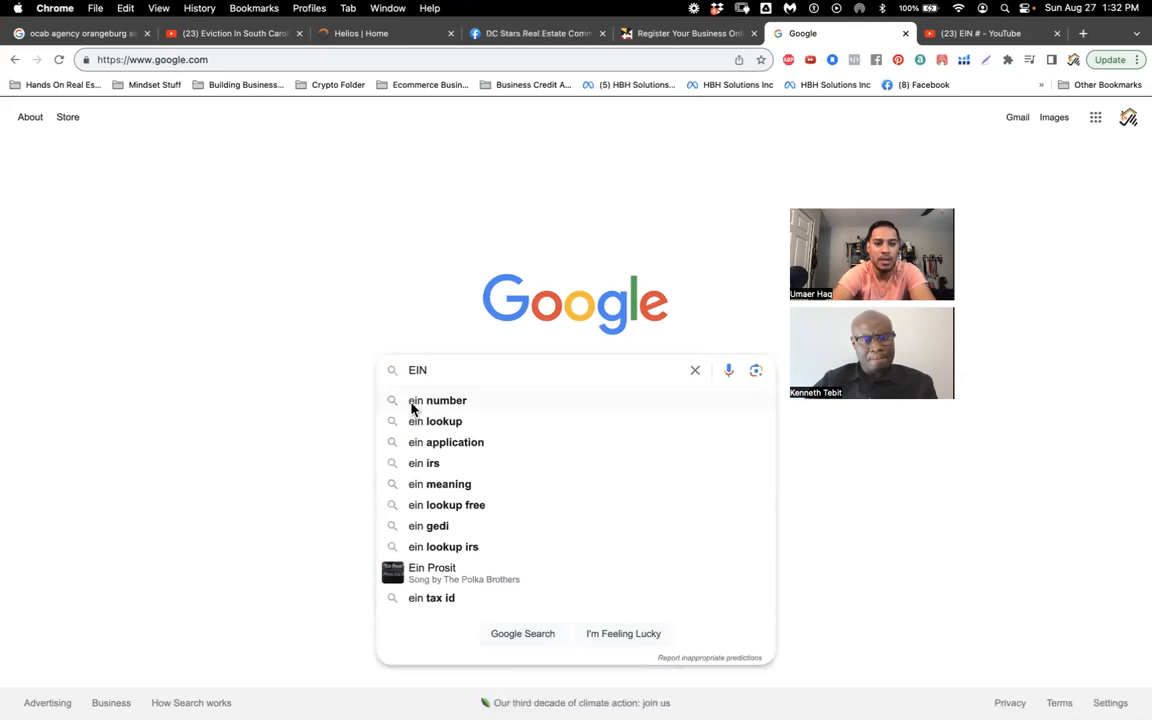
left_click(412, 403)
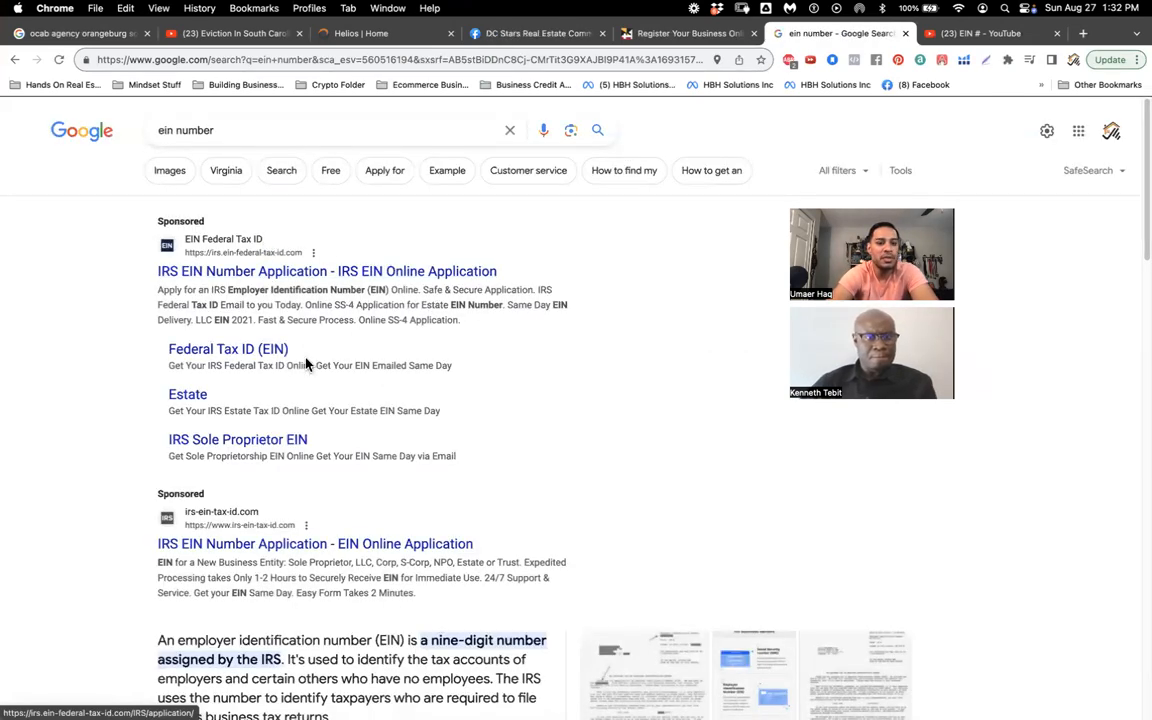
scroll(334, 504, "down", 2)
scroll(336, 505, "down", 1)
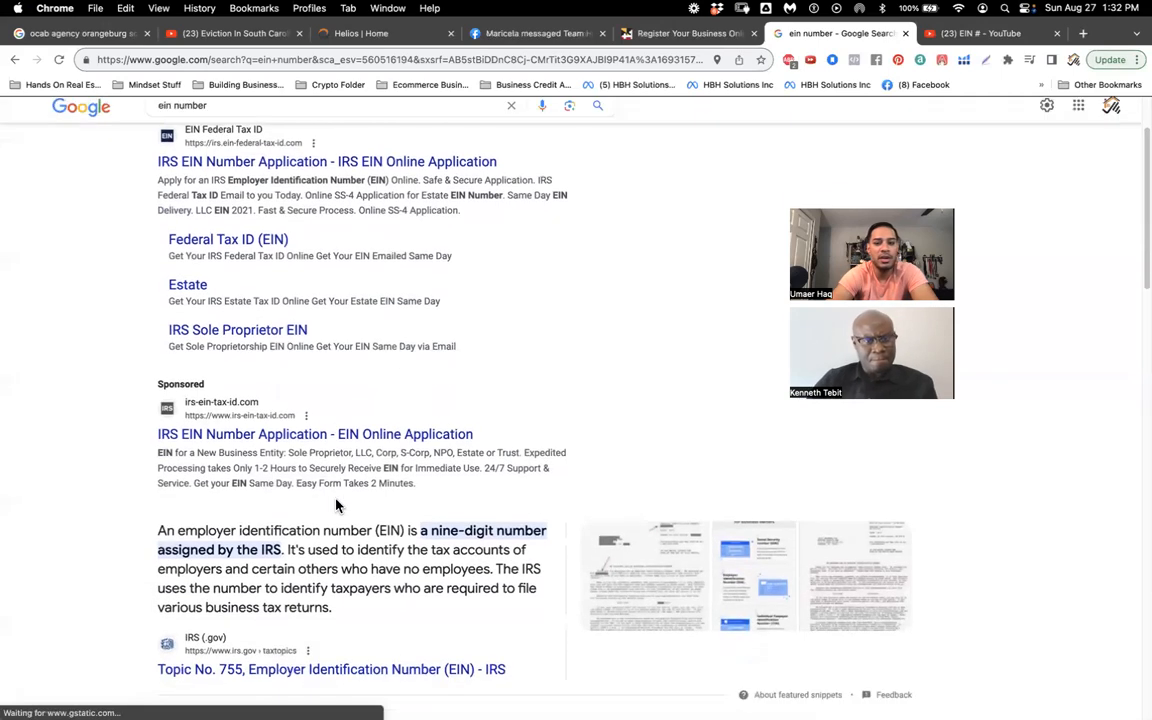
scroll(336, 505, "down", 3)
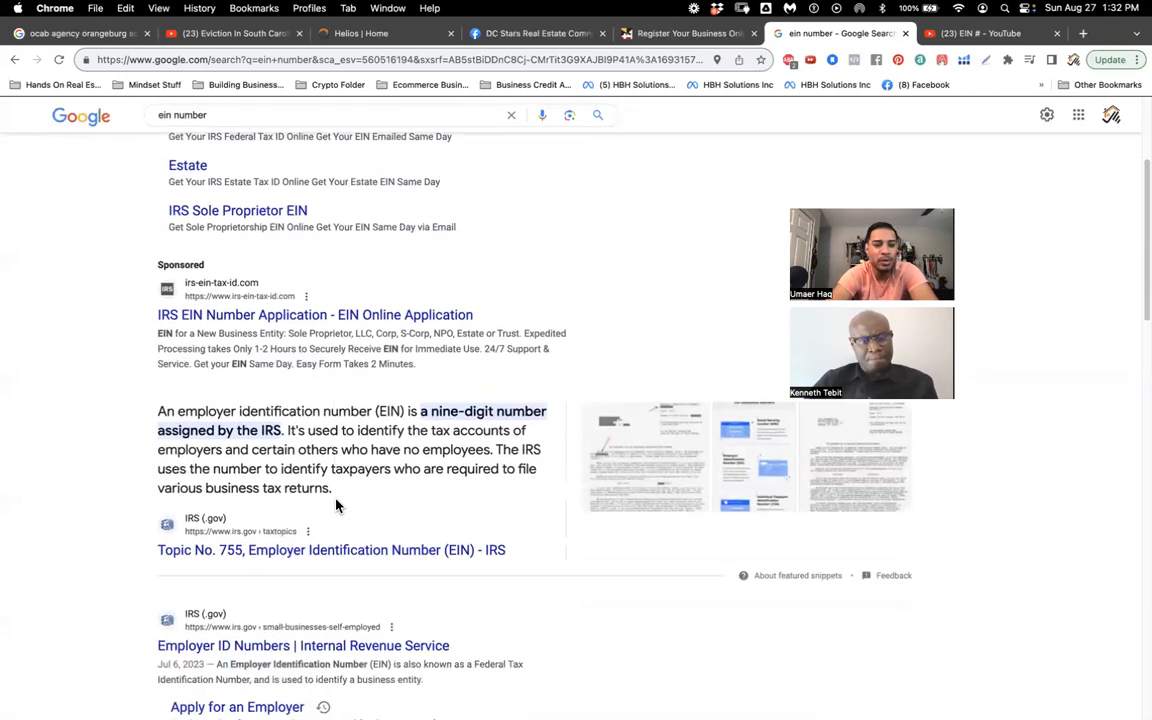
scroll(335, 503, "down", 3)
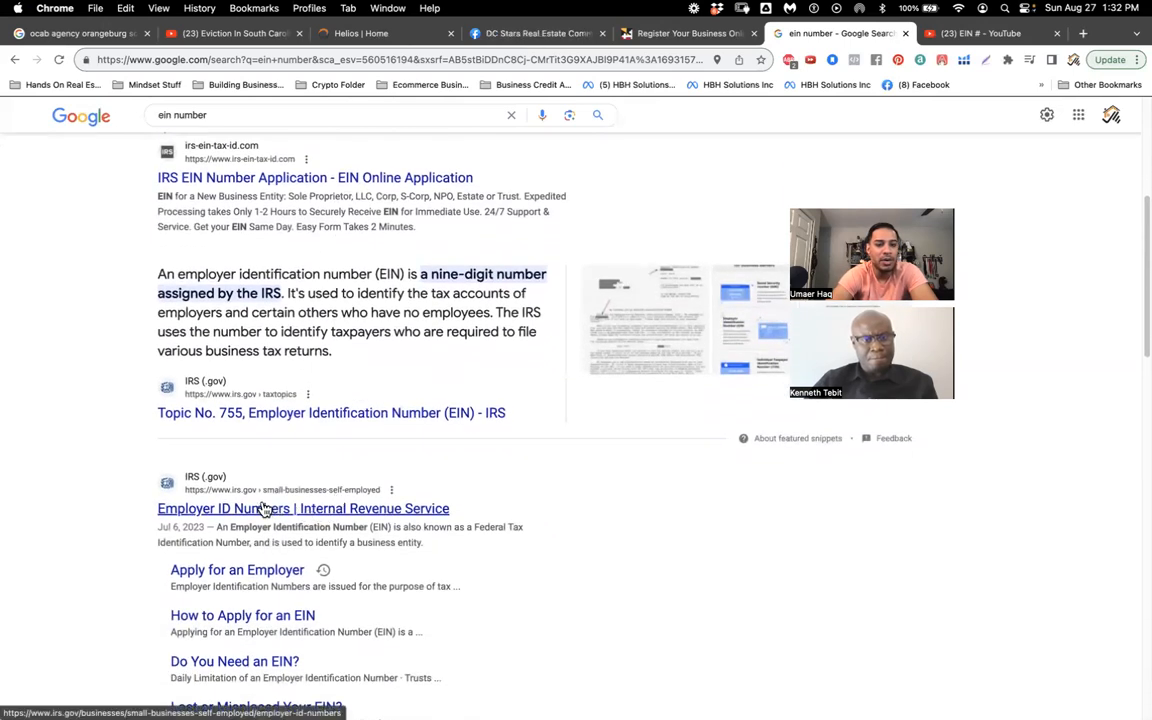
scroll(258, 510, "down", 1)
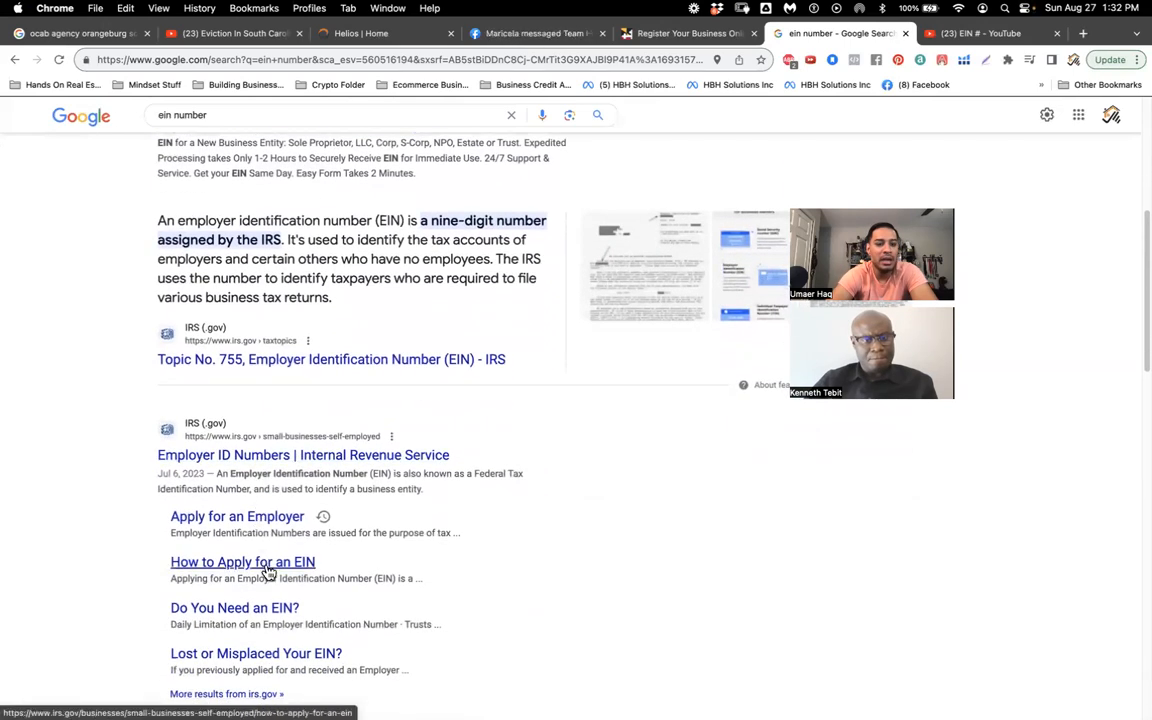
scroll(269, 571, "down", 1)
scroll(269, 571, "down", 1)
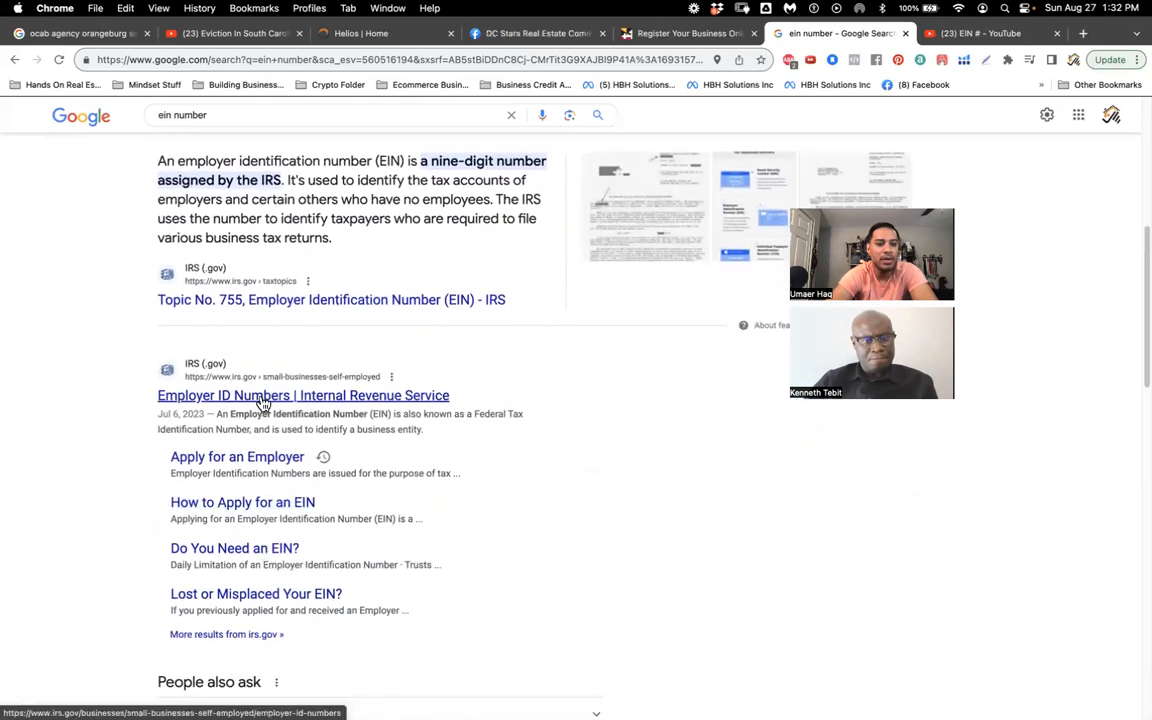
scroll(262, 402, "down", 3)
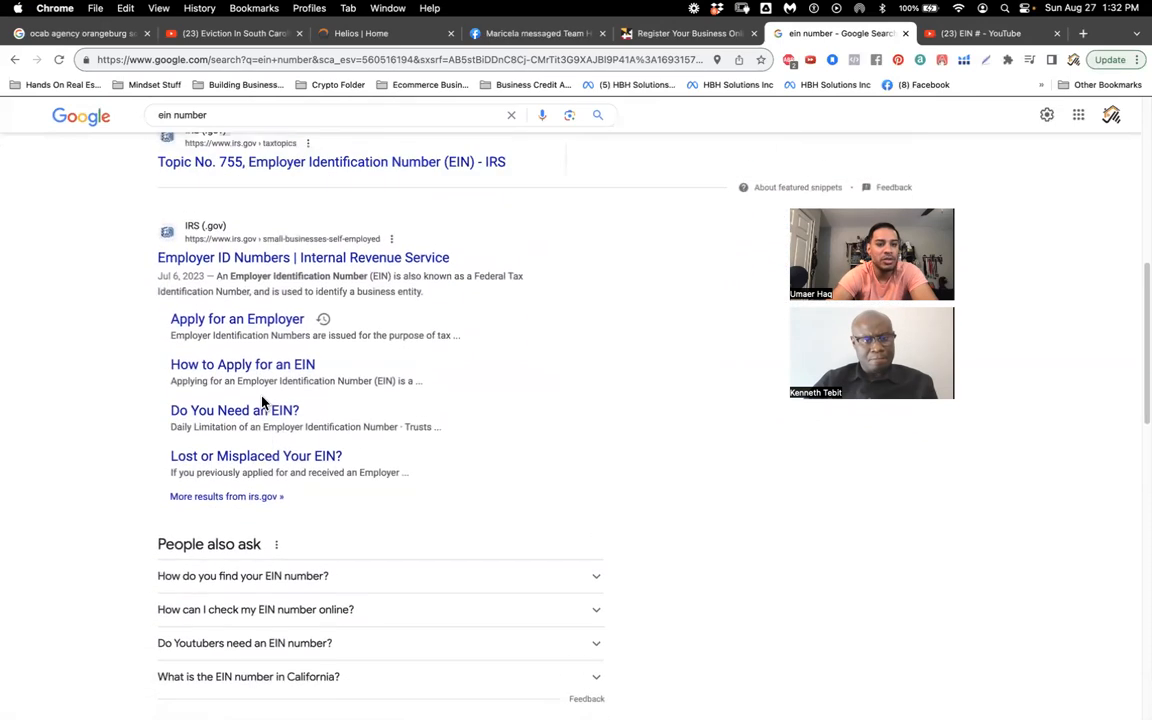
left_click(268, 367)
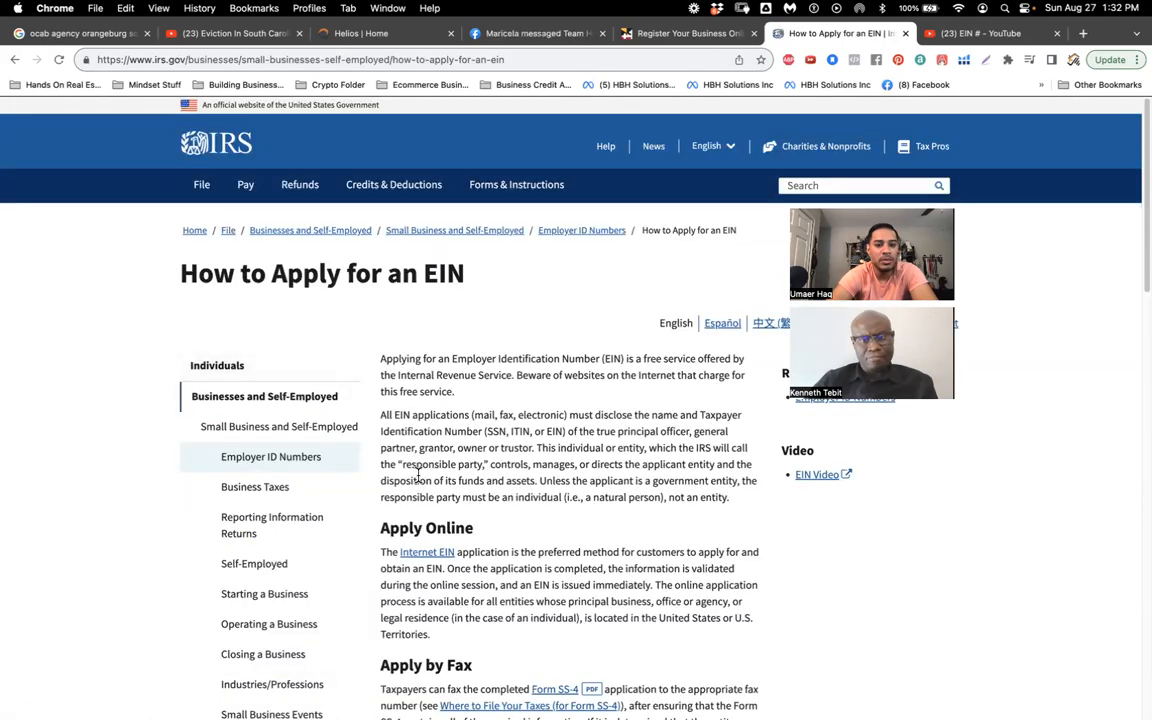
Step: Start the online EIN application, which reports the assistant unavailable, and retry it
left_click(432, 556)
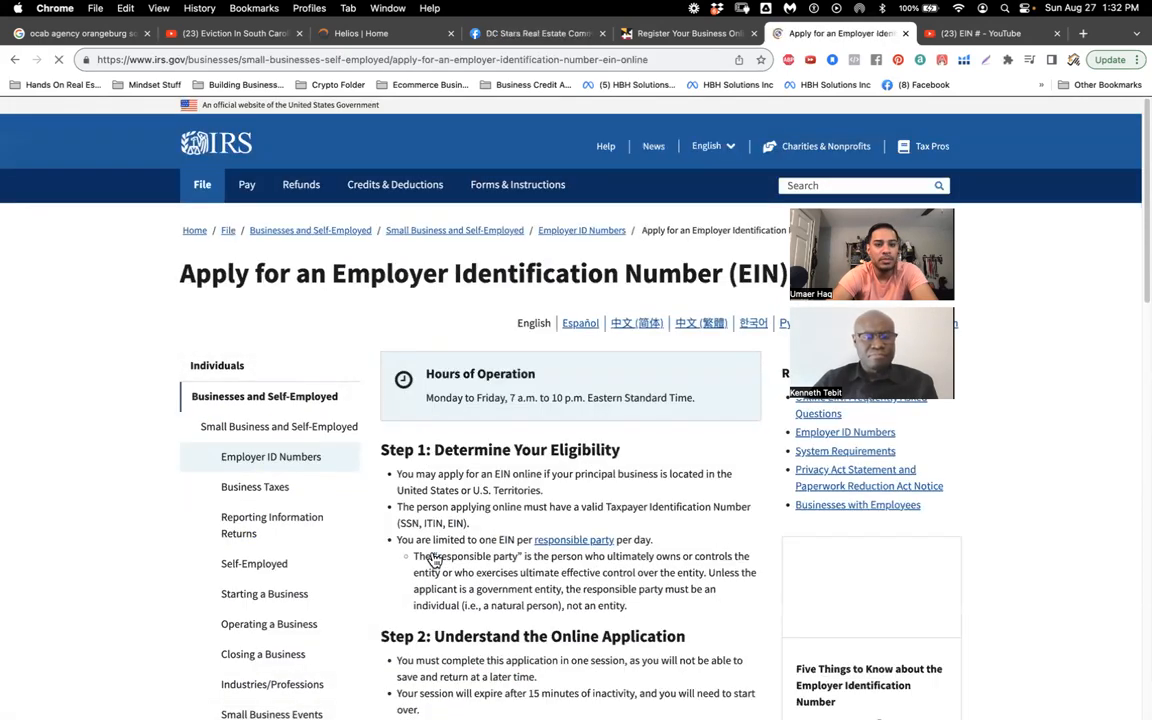
scroll(434, 558, "down", 3)
scroll(433, 560, "down", 1)
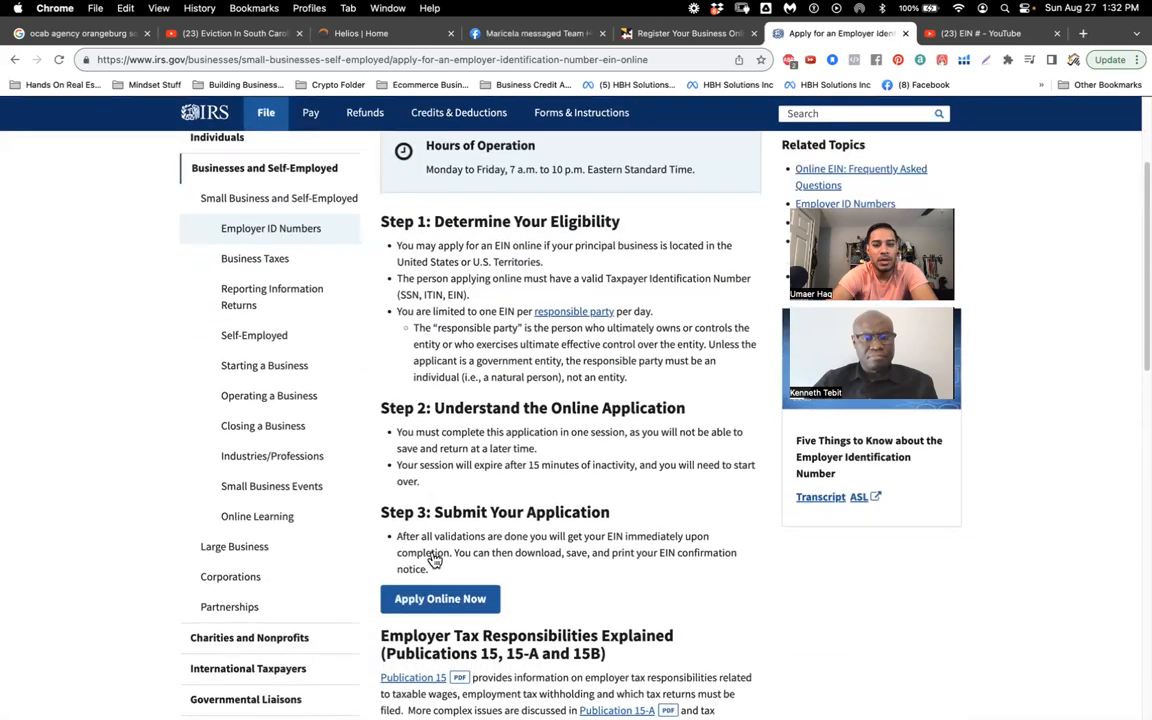
left_click(434, 600)
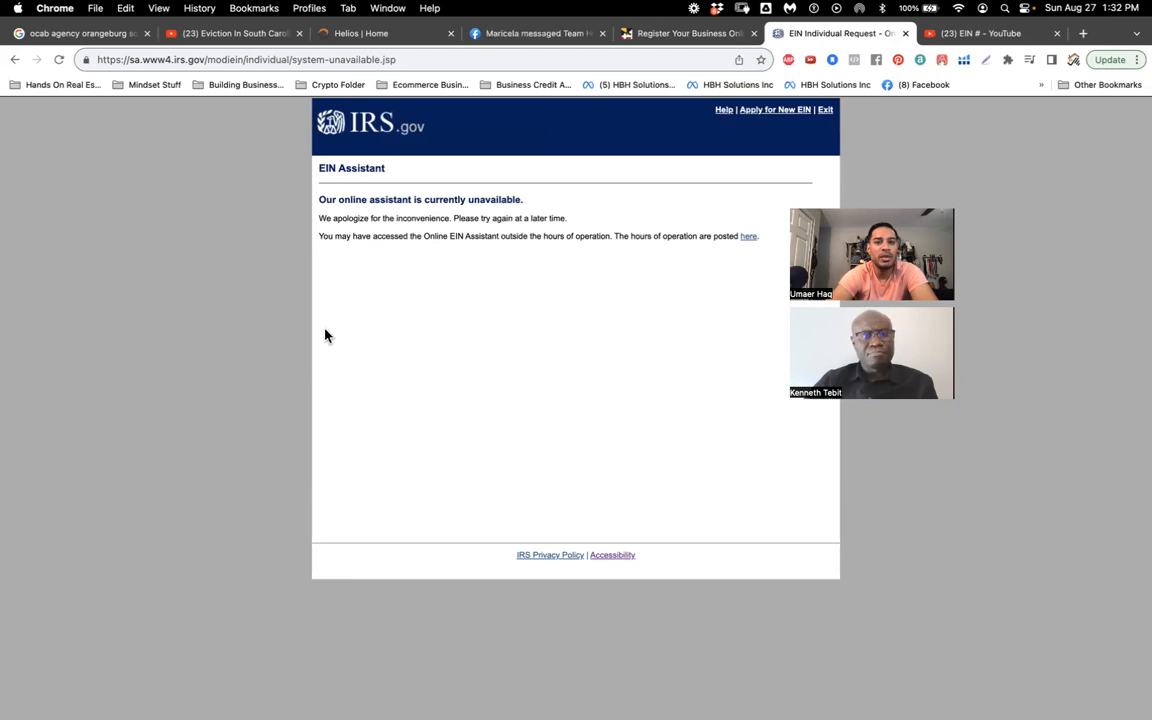
left_click(776, 113)
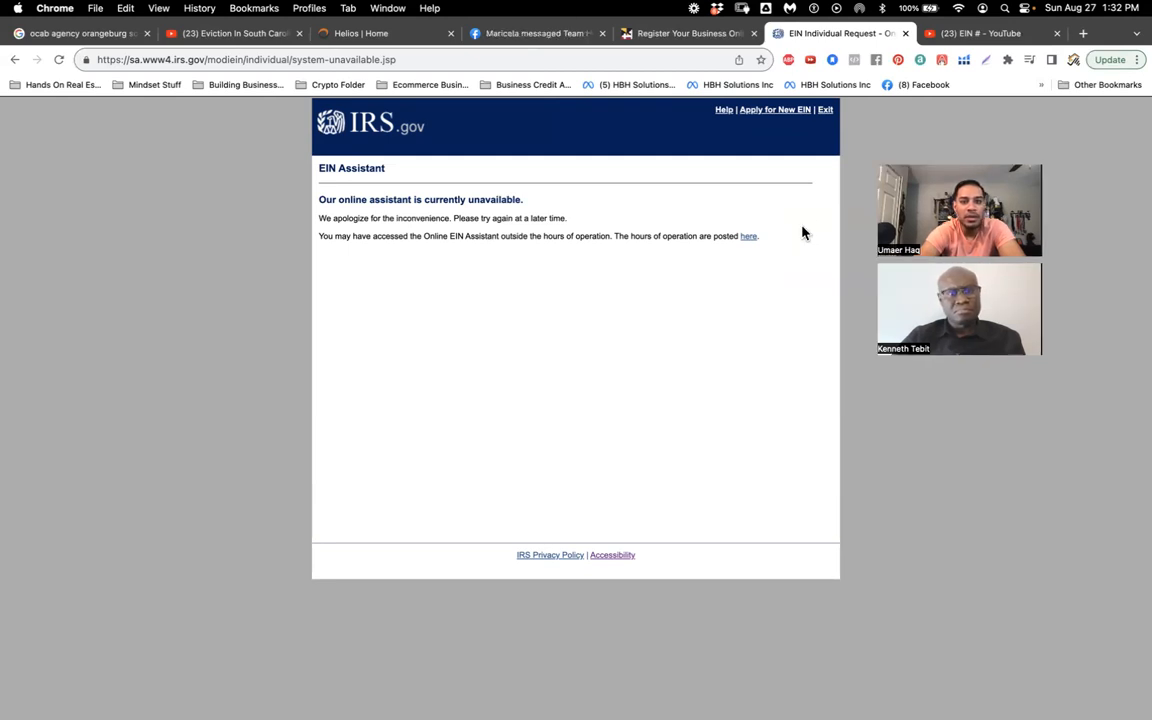
Step: Check the posted hours of operation and try the online EIN application again
left_click(748, 237)
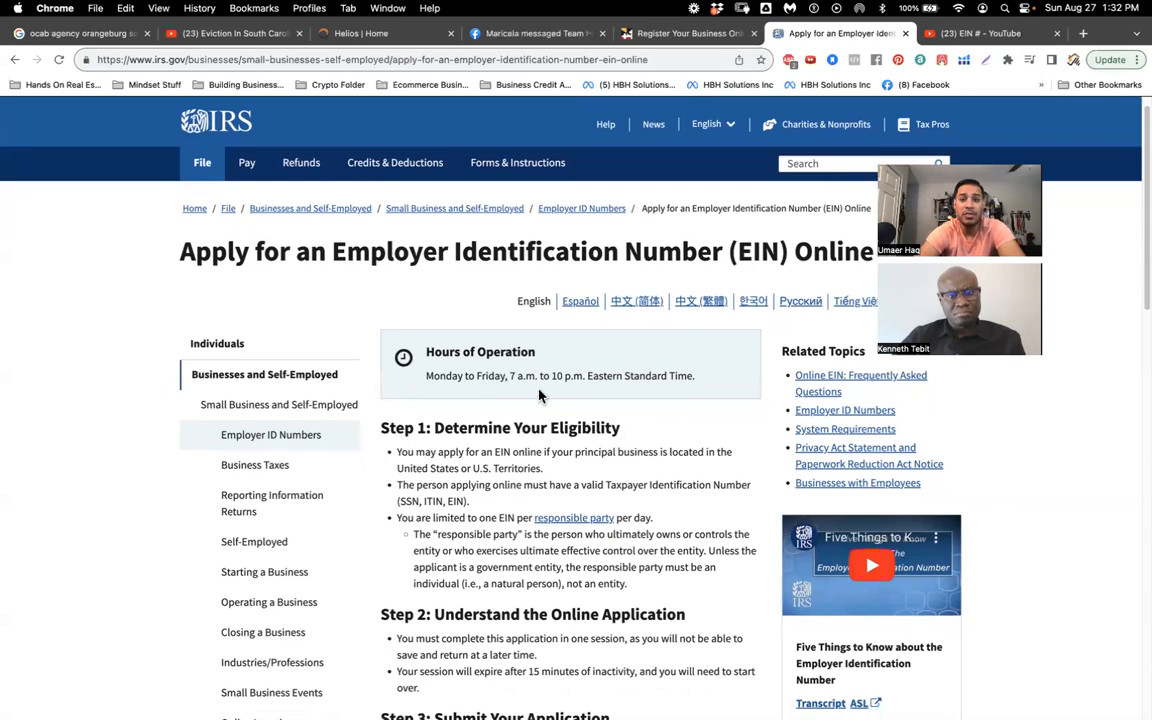
scroll(583, 381, "down", 1)
scroll(583, 381, "down", 4)
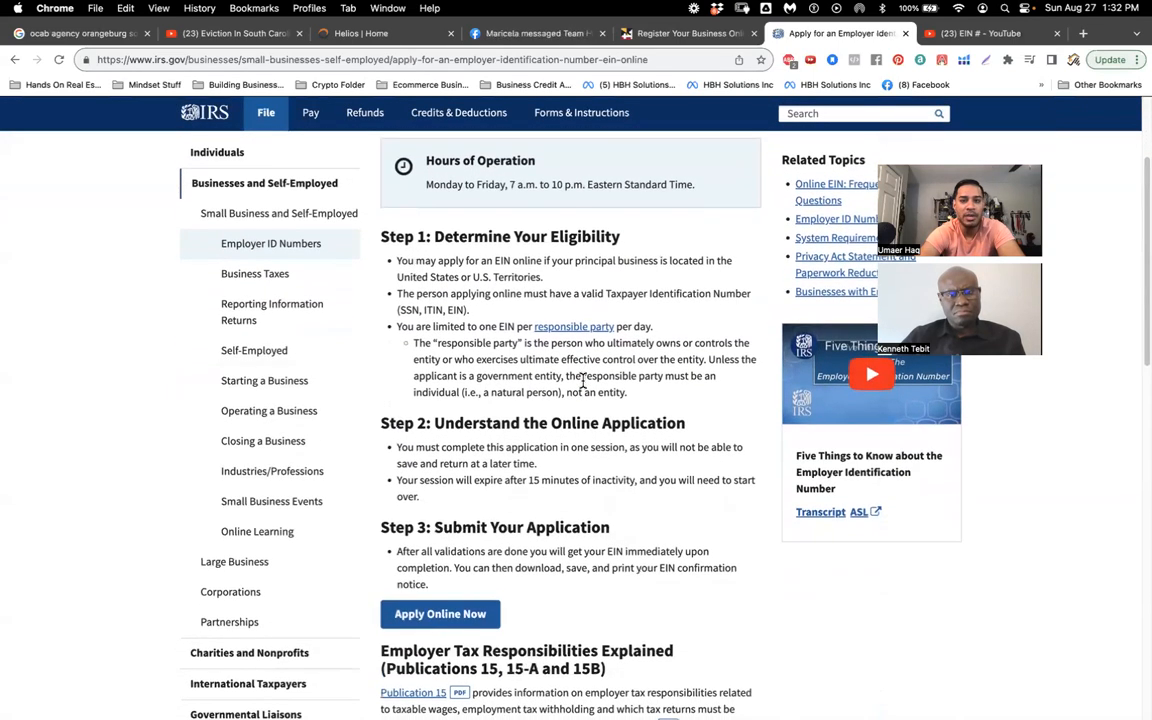
scroll(583, 381, "down", 2)
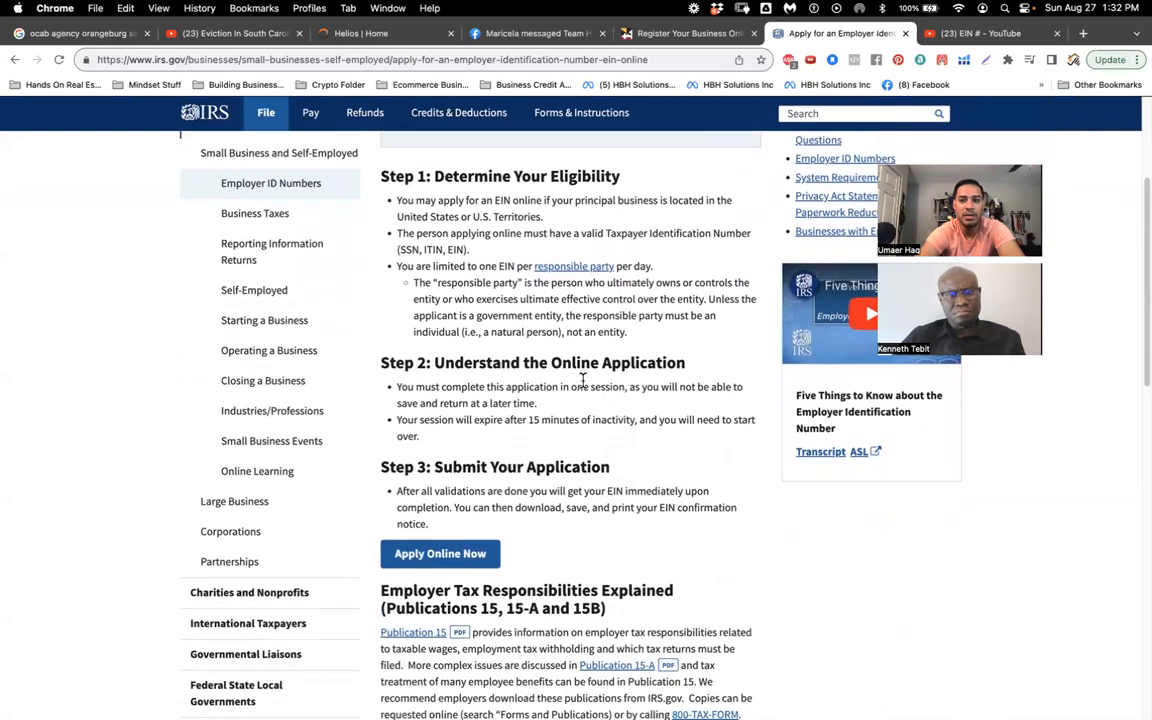
left_click(449, 558)
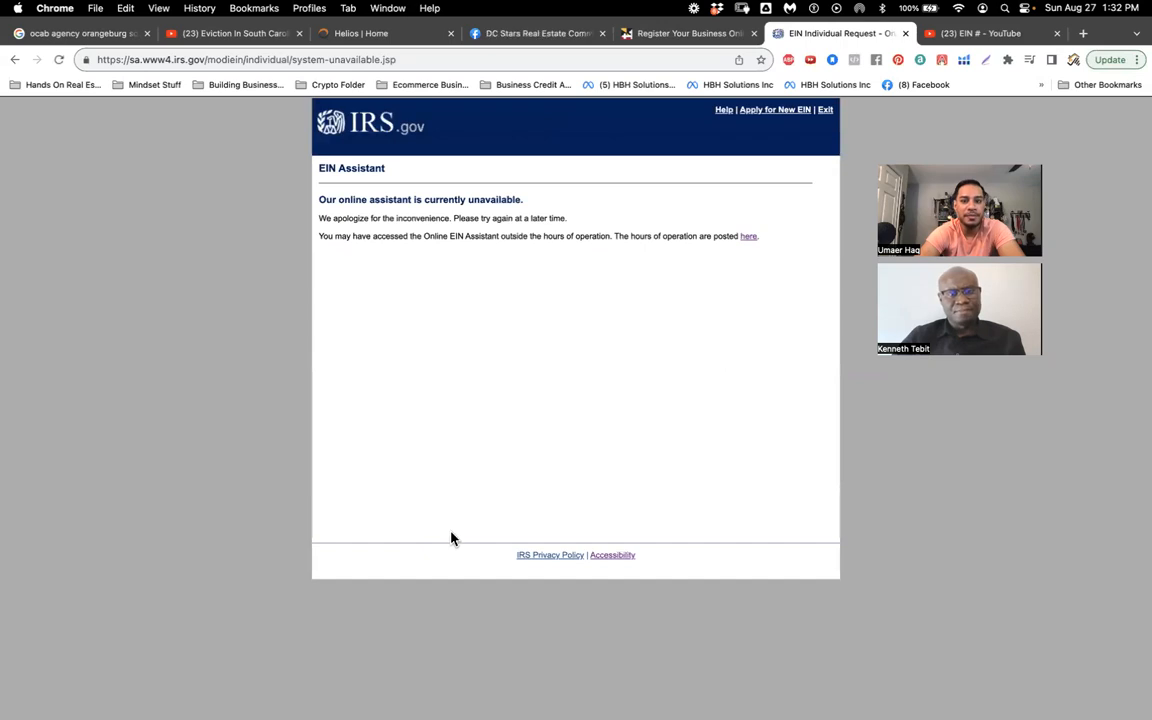
left_click(748, 237)
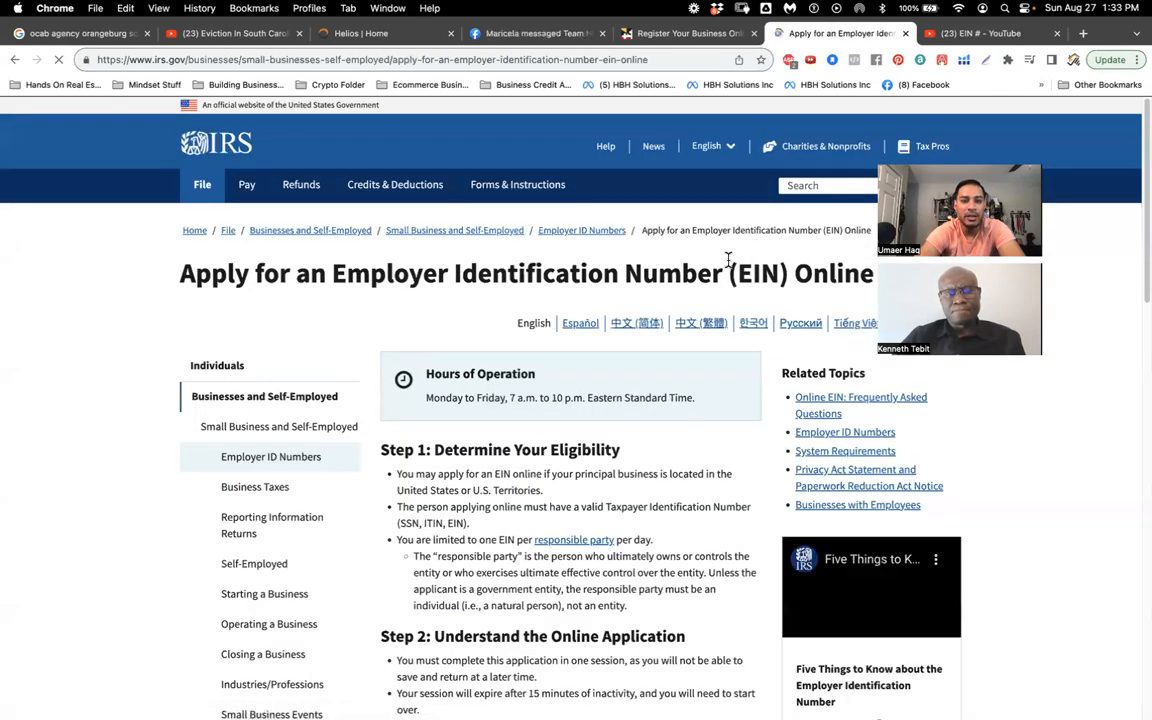